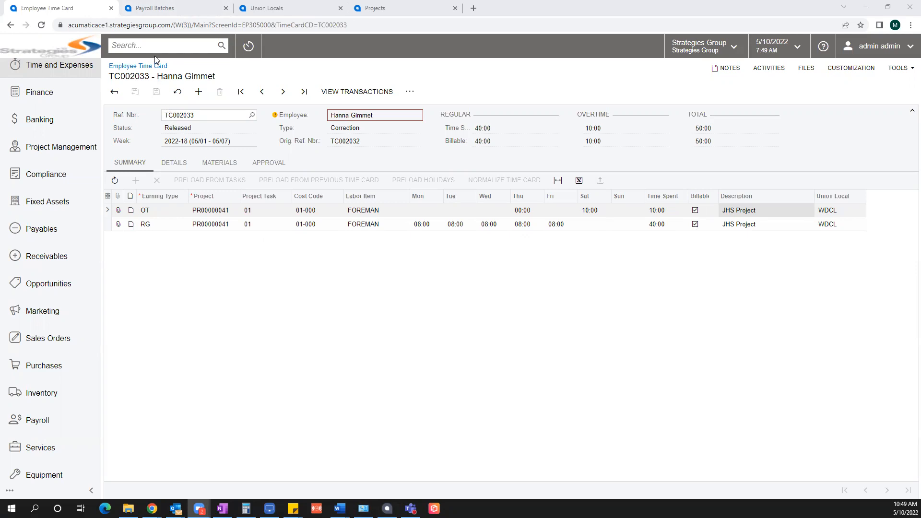
Step: Briefly check the Payroll screen list, then show the new batch's EMPLOYEE tab
click(156, 9)
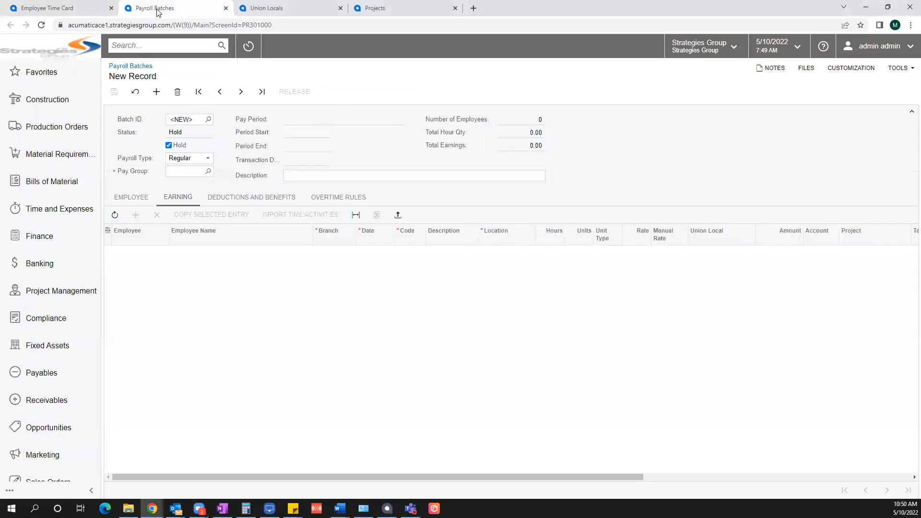
scroll(48, 312, down, 3)
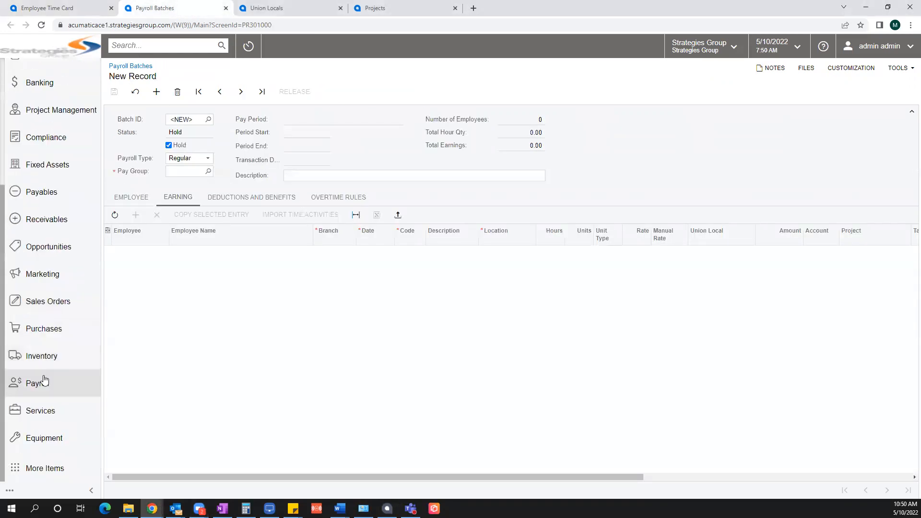
click(35, 386)
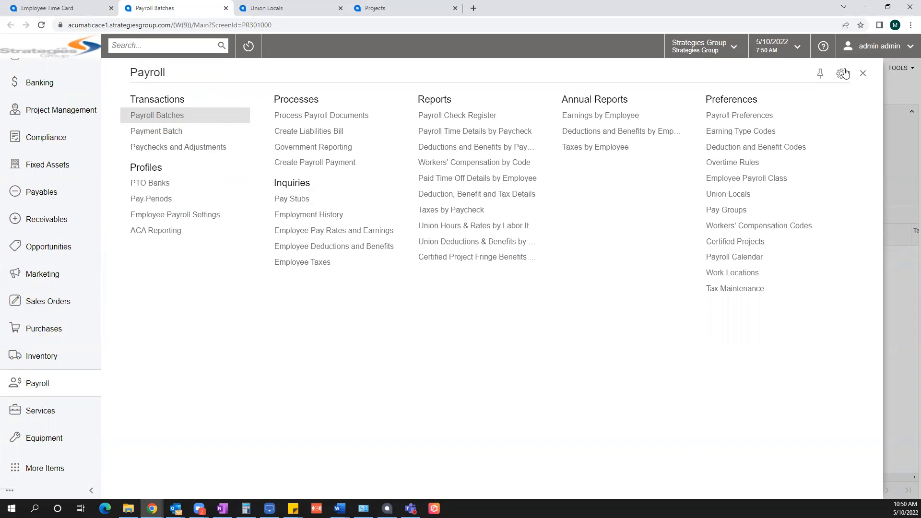
click(864, 73)
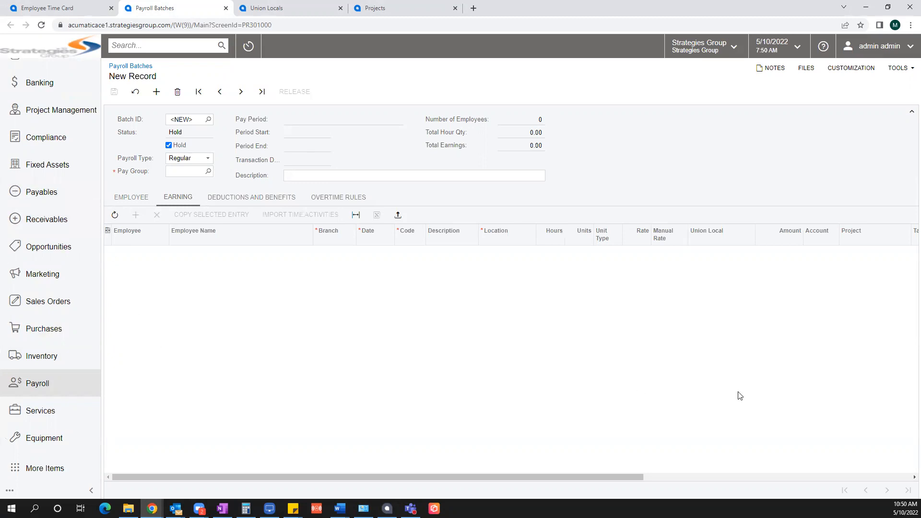
click(137, 199)
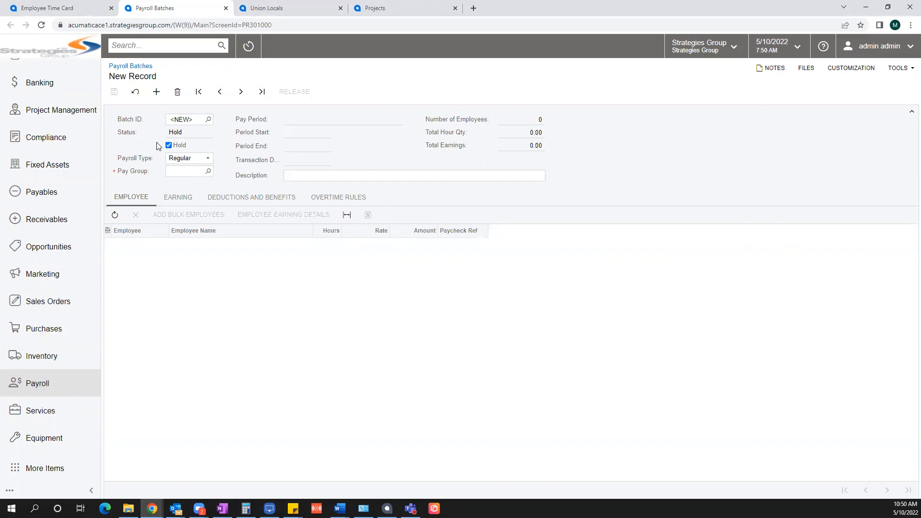
Step: Keep payroll type Regular and open the Pay Group lookup listing CSTRWEEKLY, MONTHLY and WEEKLY
click(204, 159)
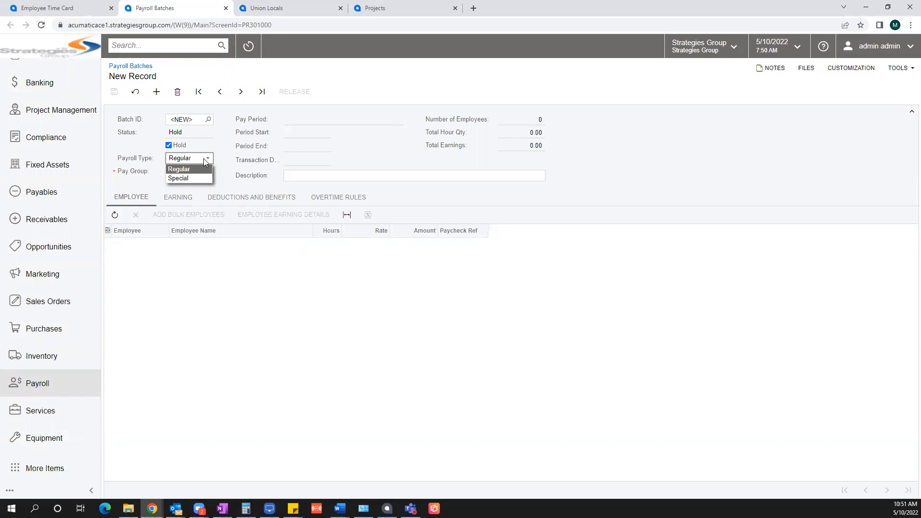
click(208, 171)
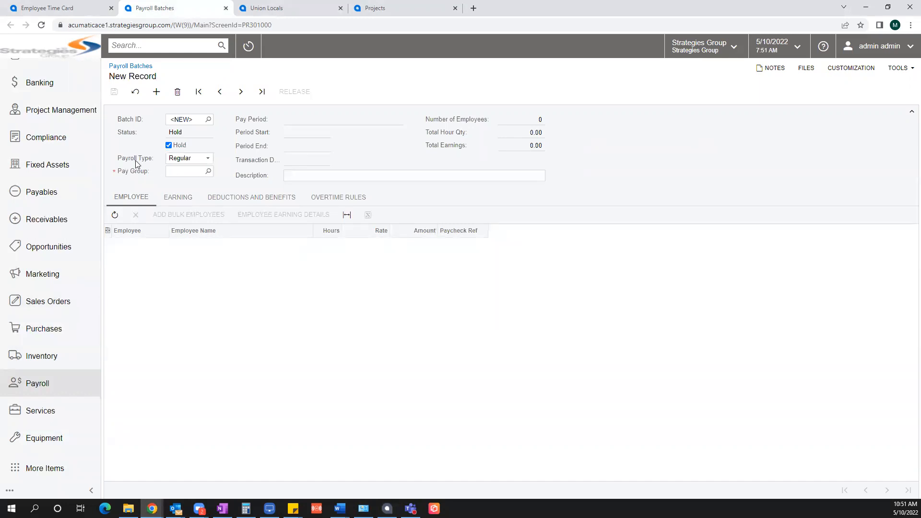
click(209, 172)
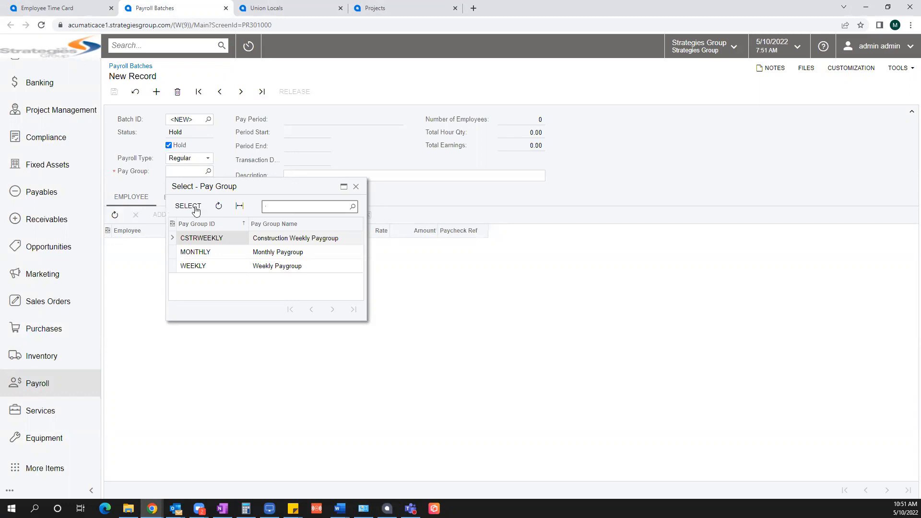
Step: Set pay group CSTRWEEKLY, pay period 19-2022 and description 'Payroll for Pay Date 5/12/2022'
click(195, 241)
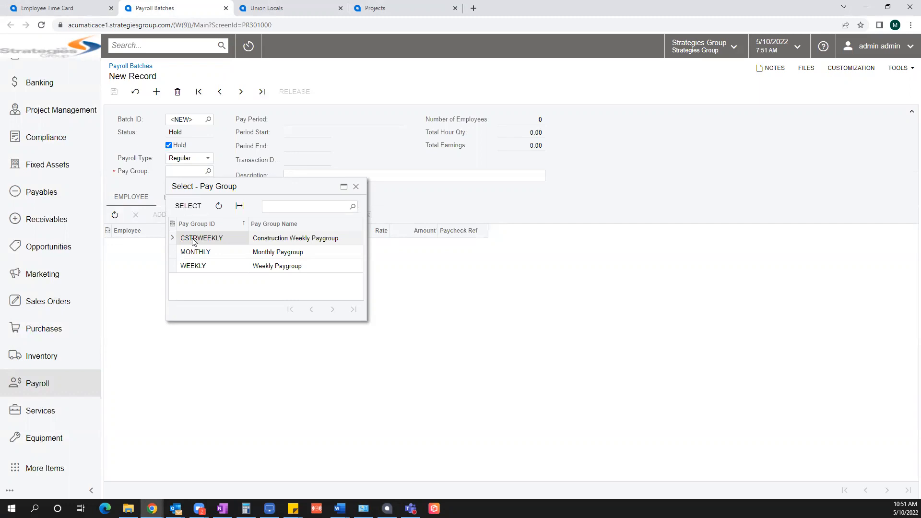
click(188, 205)
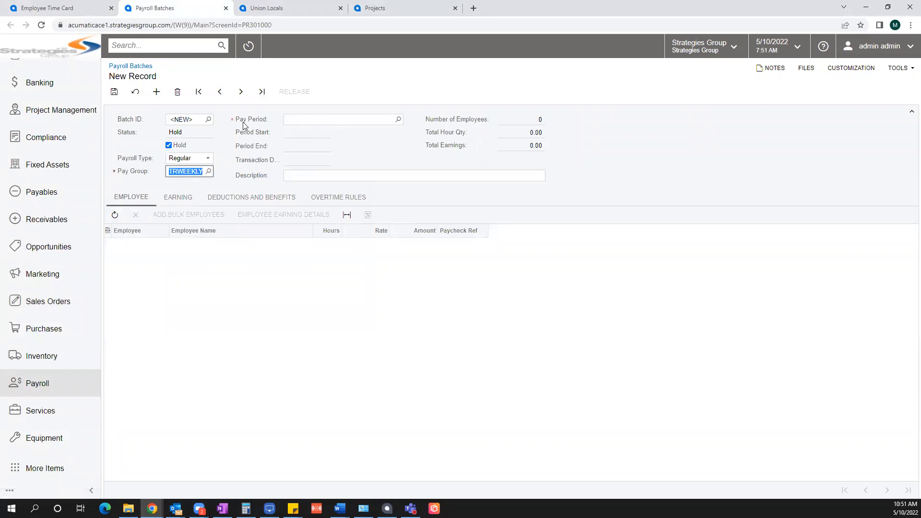
click(398, 120)
click(558, 475)
click(515, 475)
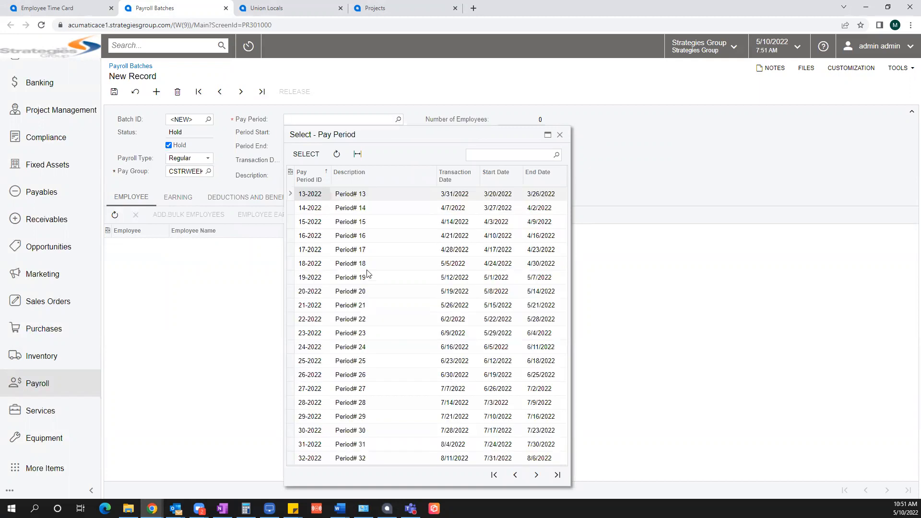
click(311, 280)
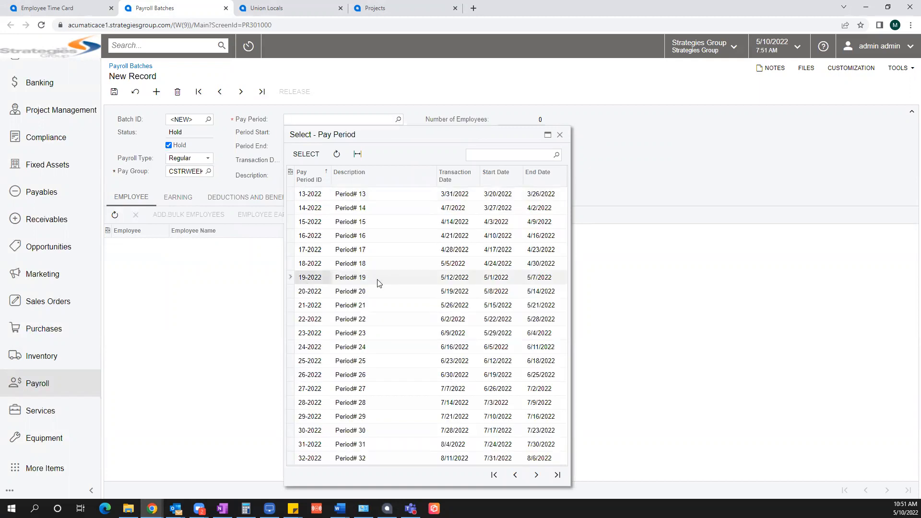
double_click(378, 283)
click(306, 177)
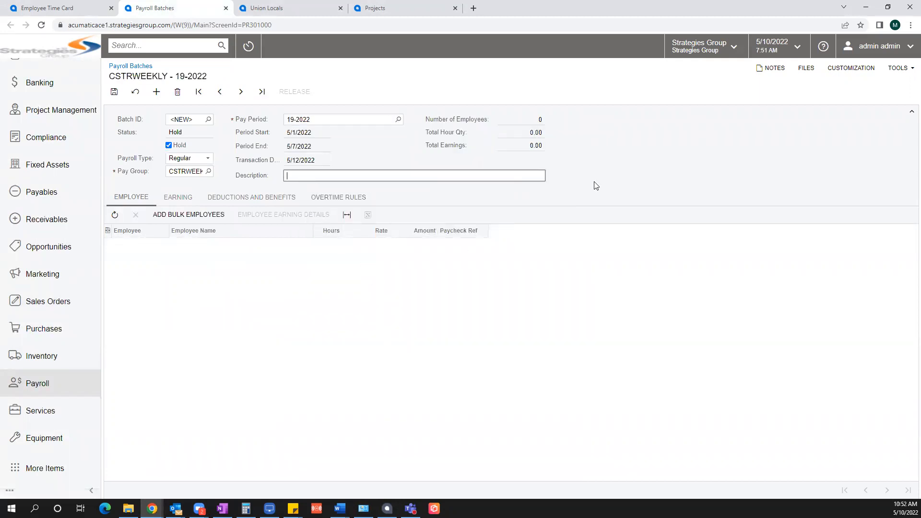
text(Payroll for Pay Date 5/12/2022)
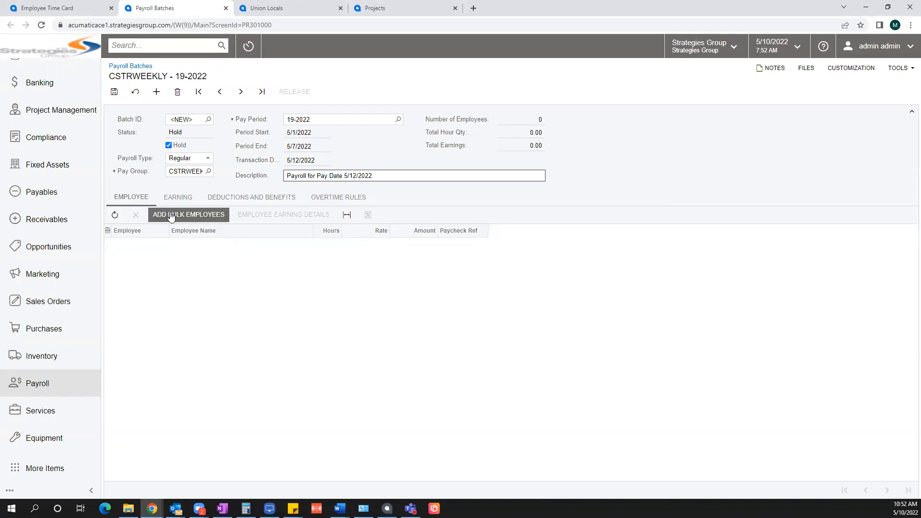
Step: Bulk-add one employee from time activities, giving 50.00 hours at 66.00 (3,300.00) in batch 000098
click(180, 215)
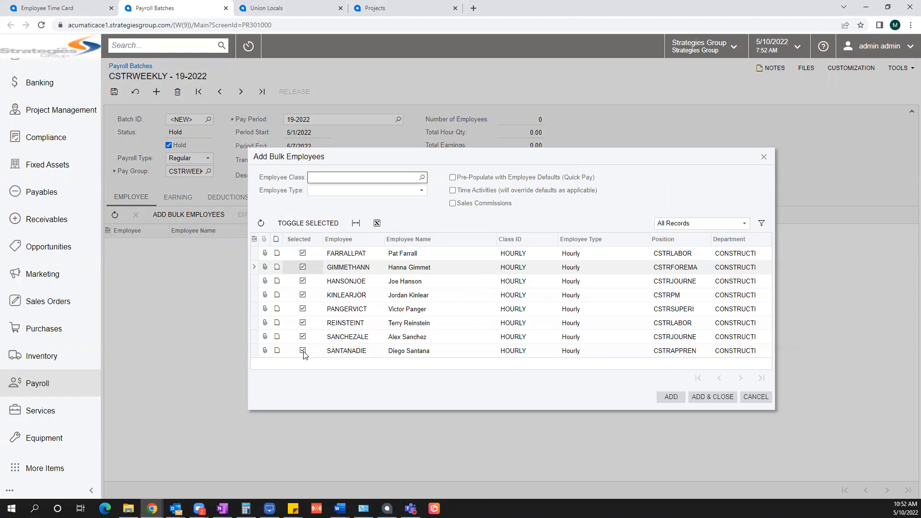
click(308, 224)
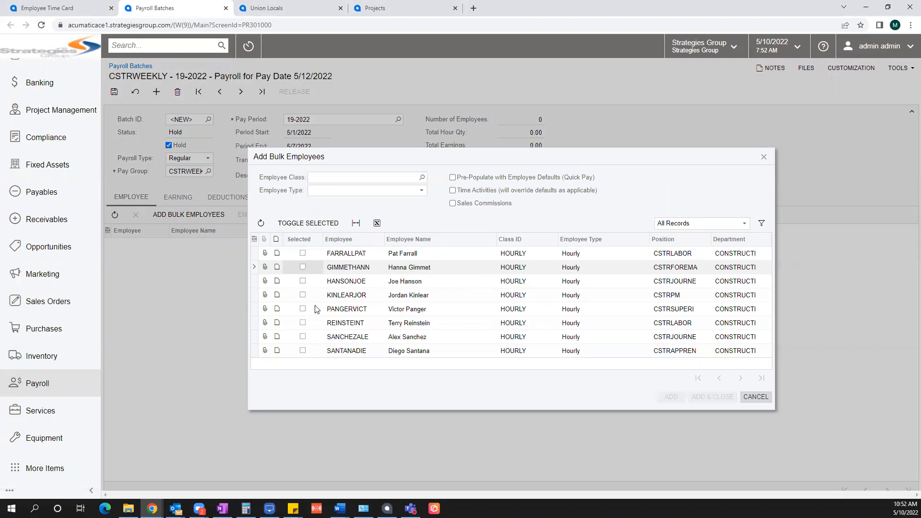
click(305, 267)
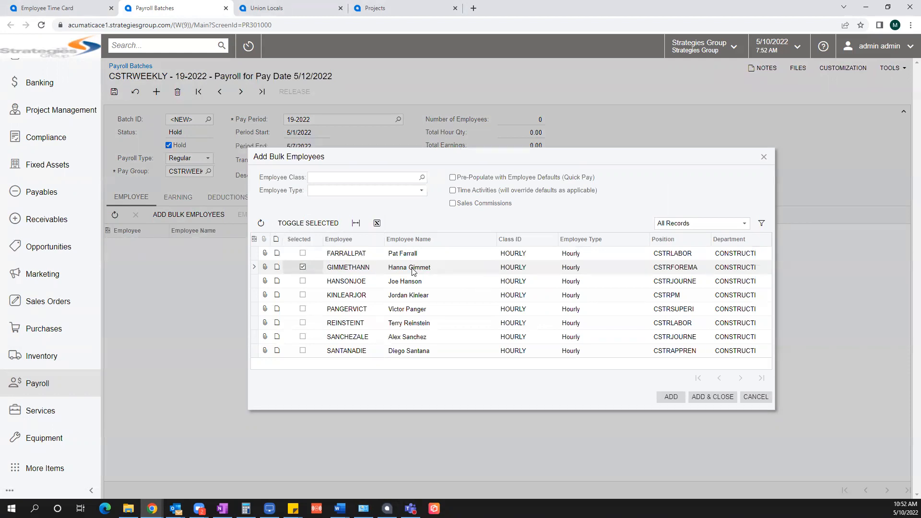
click(466, 190)
click(723, 397)
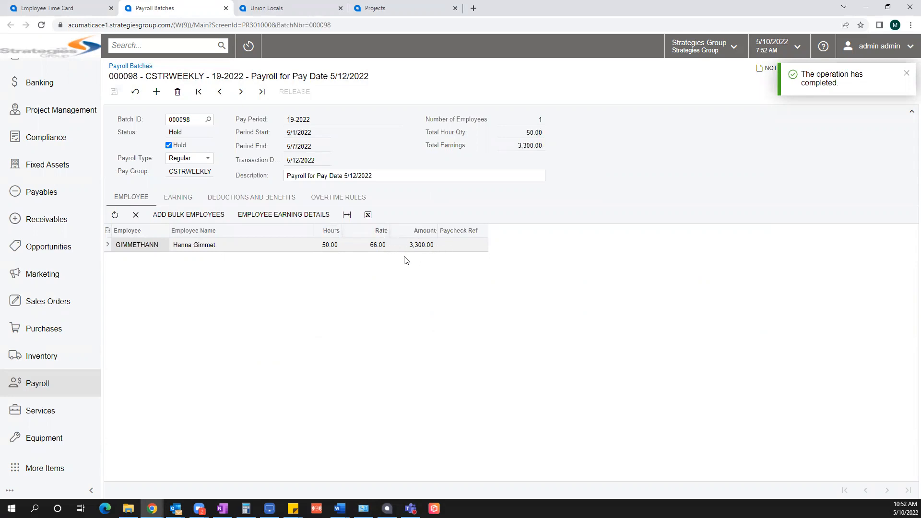
Step: Reload batch 000098 and view its five 8-hour RG lines and one 10-hour OT line
click(180, 198)
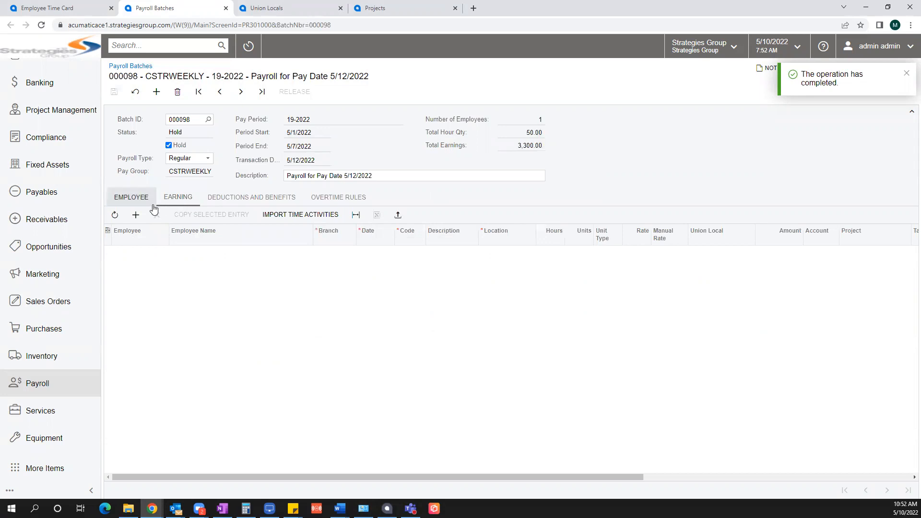
click(907, 74)
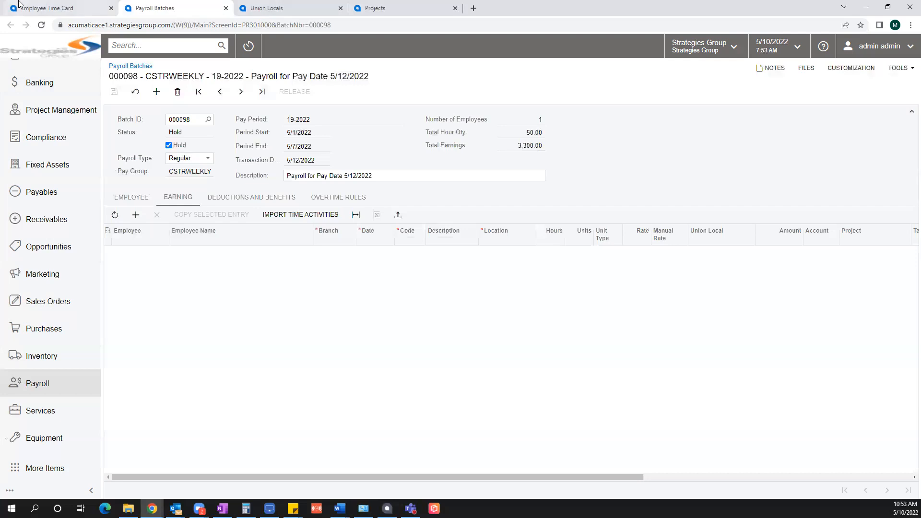
click(42, 25)
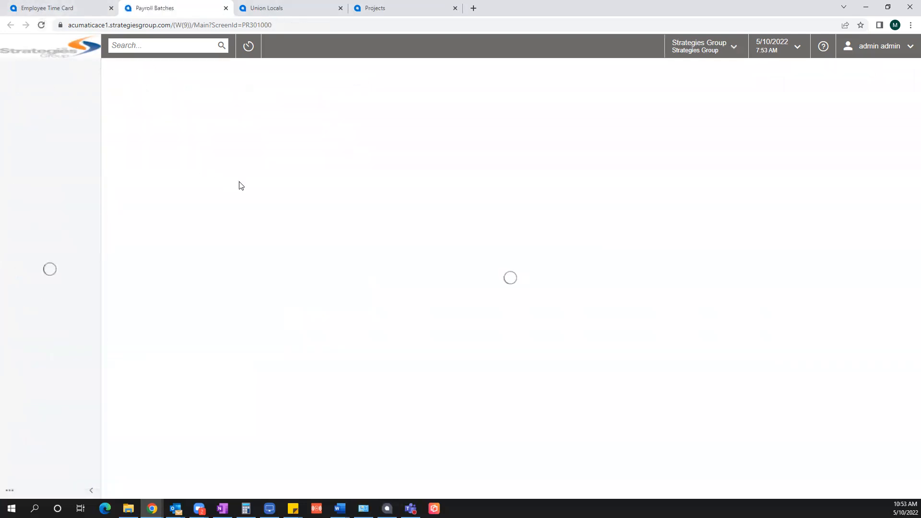
click(178, 196)
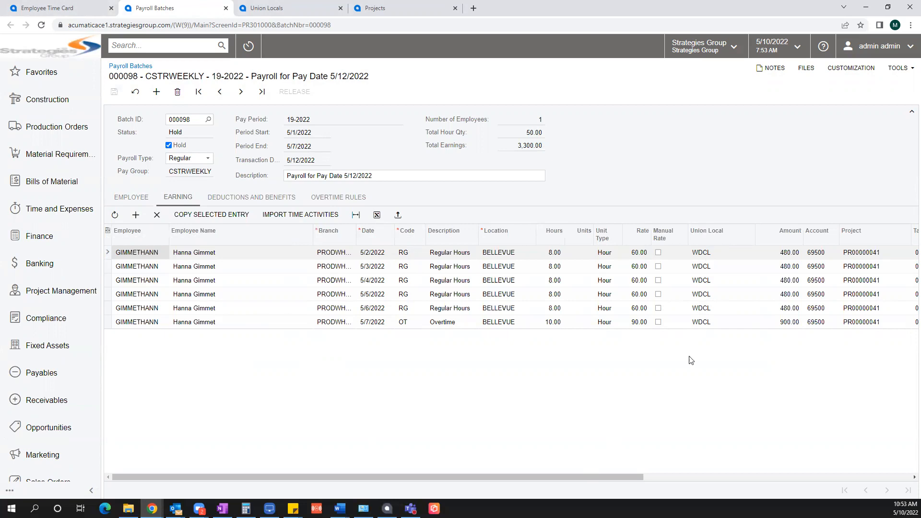
Step: Change the overtime earning line's WCC code from 9999 to 5604
drag(625, 477, 855, 475)
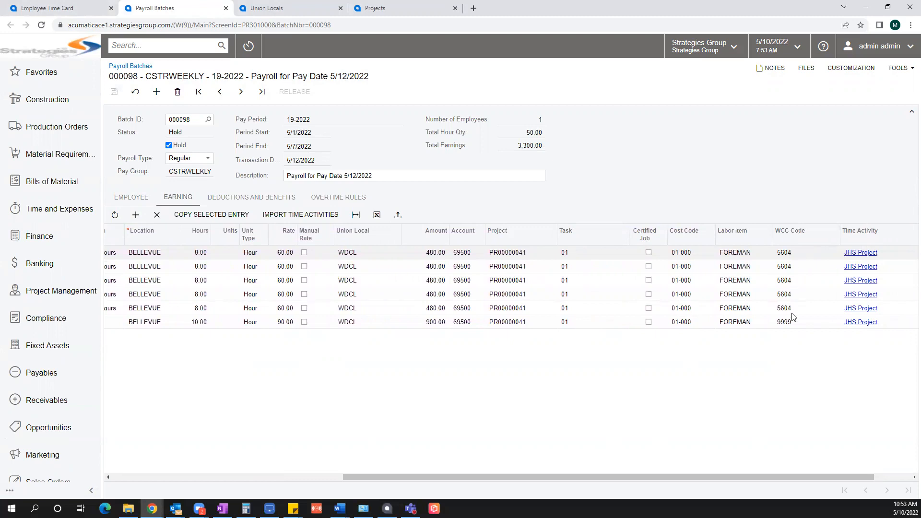
click(806, 323)
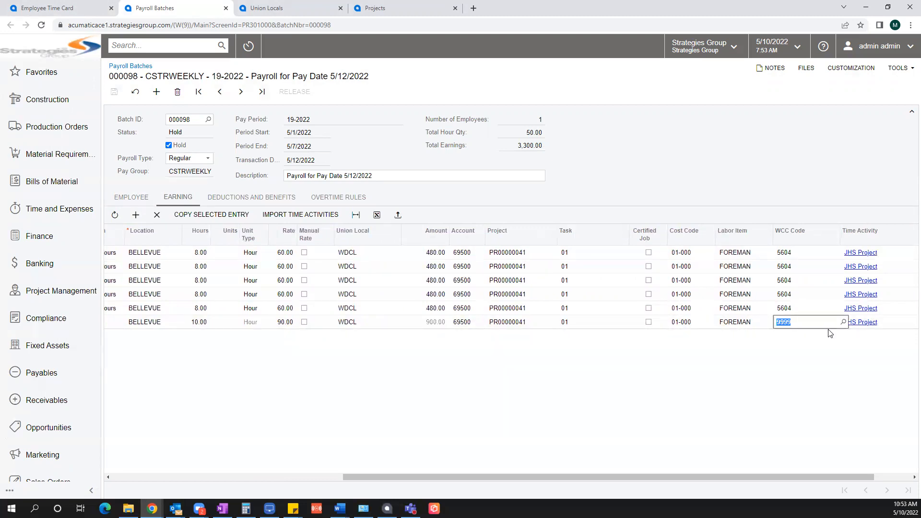
click(843, 322)
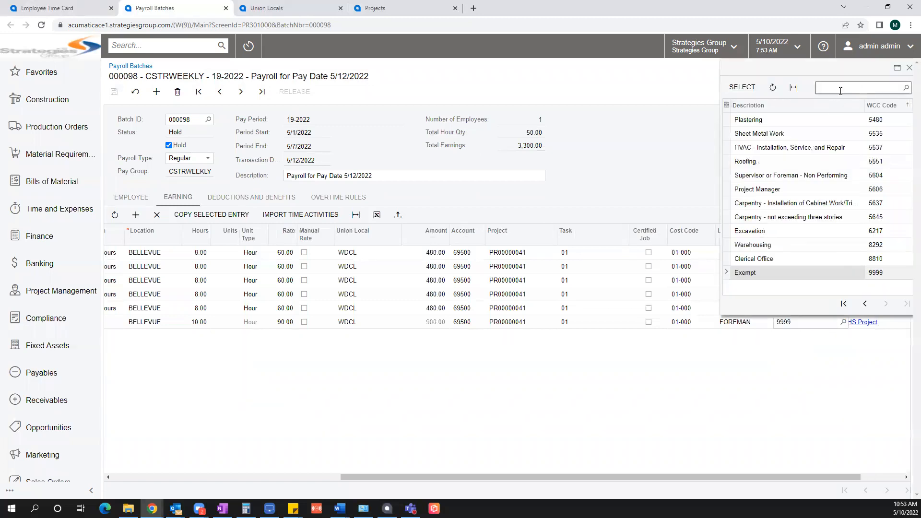
double_click(827, 175)
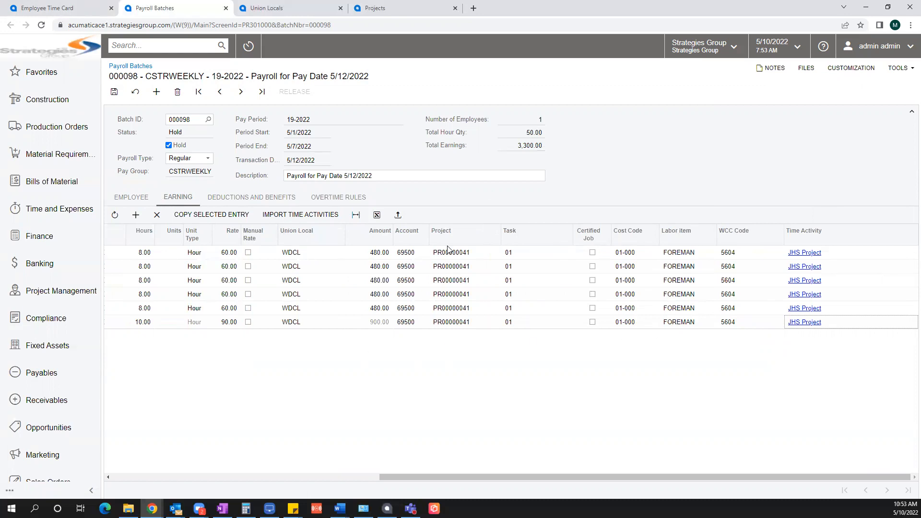
drag(468, 480, 166, 467)
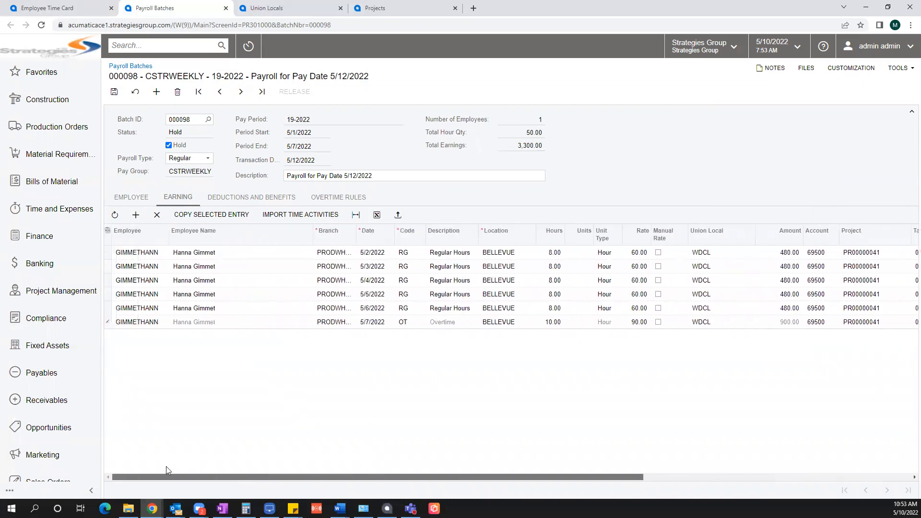
Step: Save batch 000098, clear Hold and release it, then review the employee summary
click(114, 94)
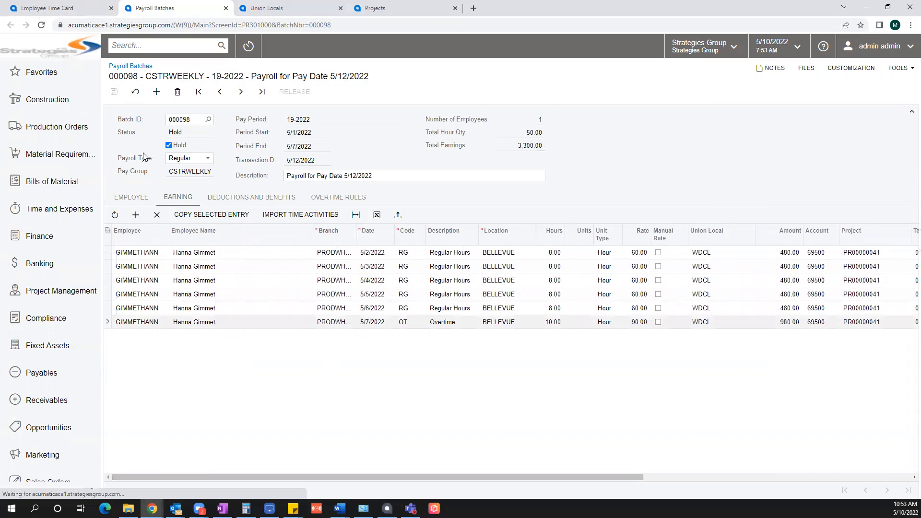
click(175, 145)
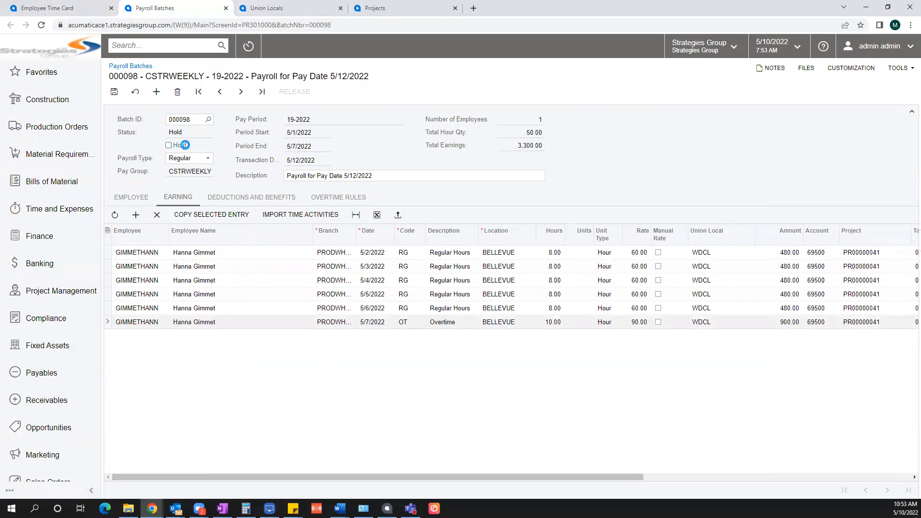
click(295, 91)
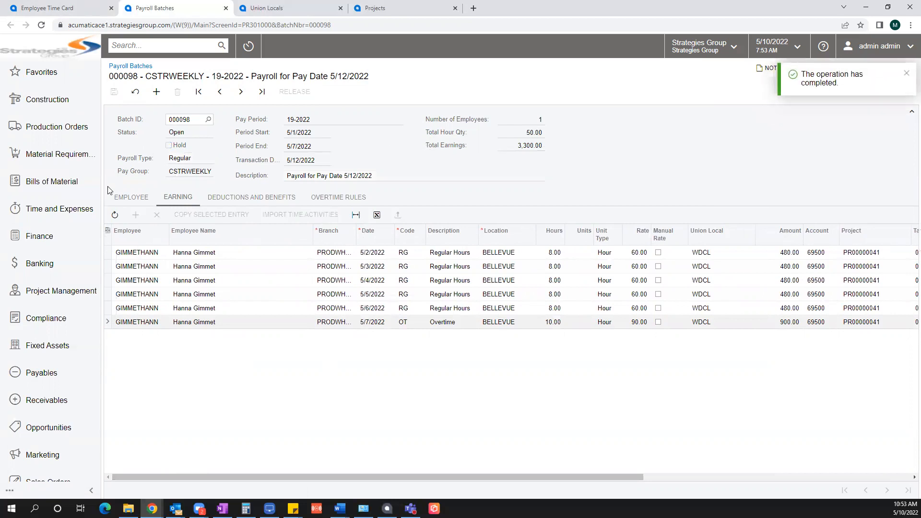
click(135, 200)
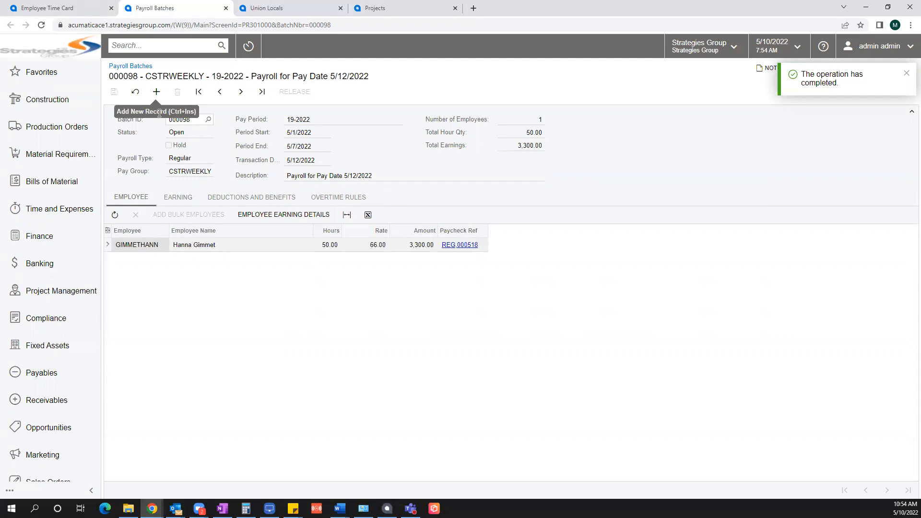
Step: Create a new batch with pay group MONTHLY, period 04-2022, described 'April Monthly Salaries'
click(156, 91)
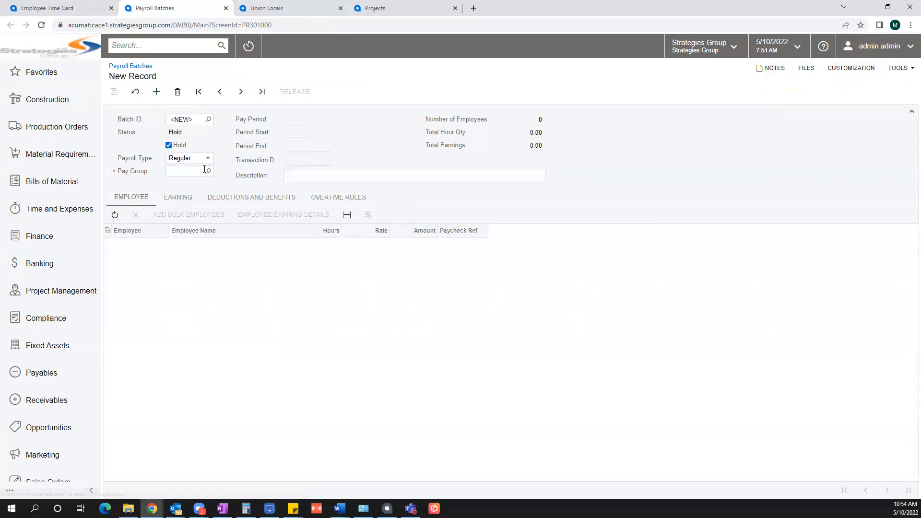
click(208, 171)
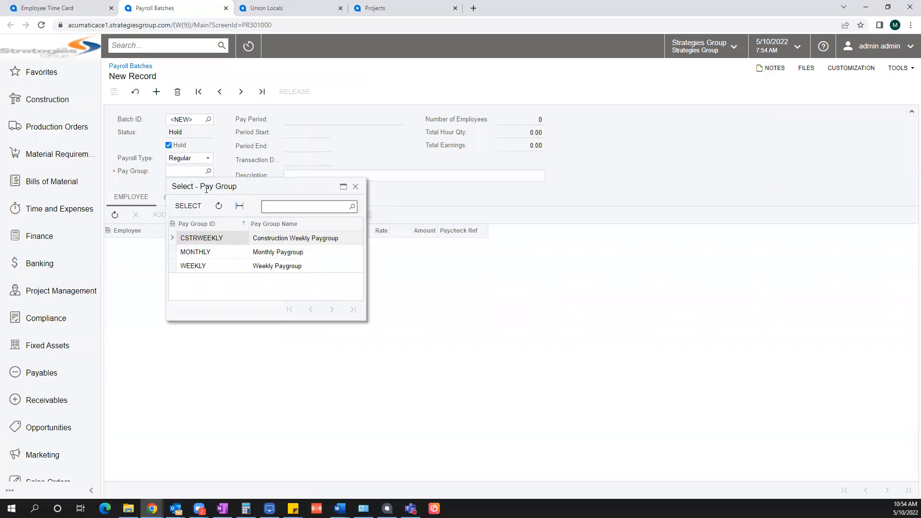
double_click(197, 252)
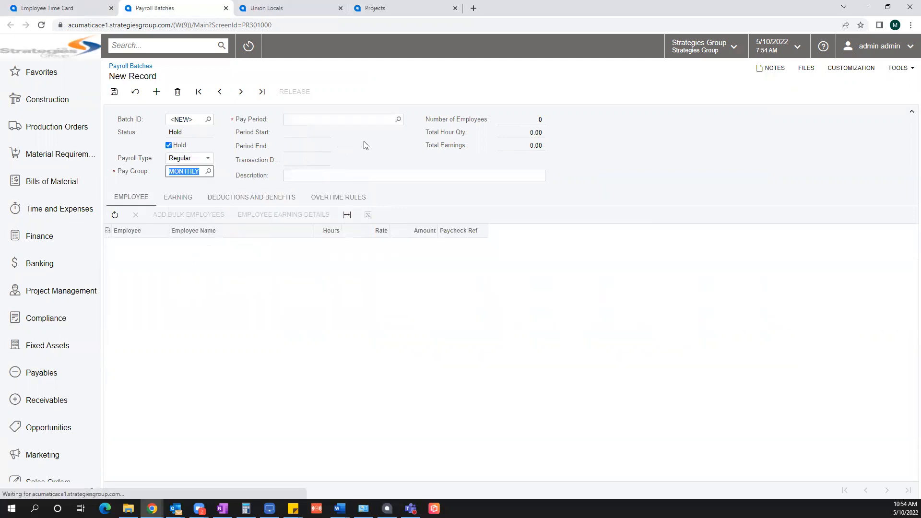
click(398, 119)
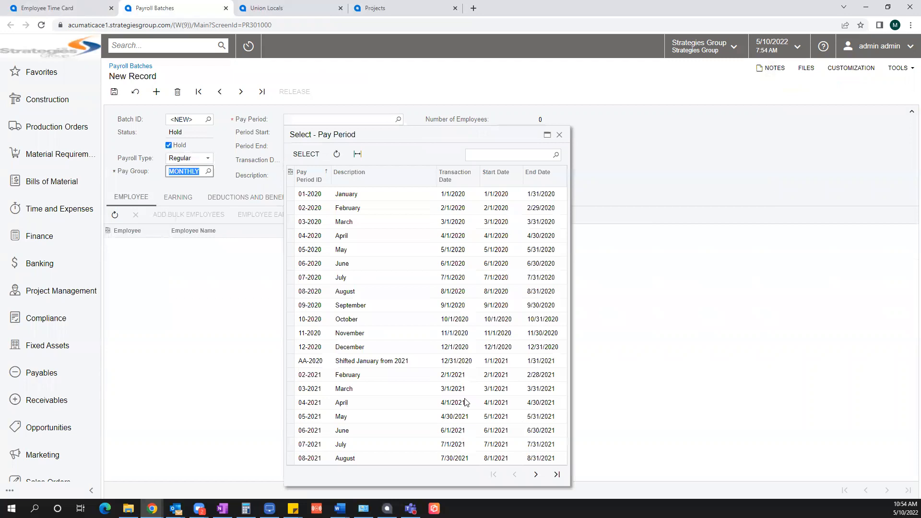
click(557, 474)
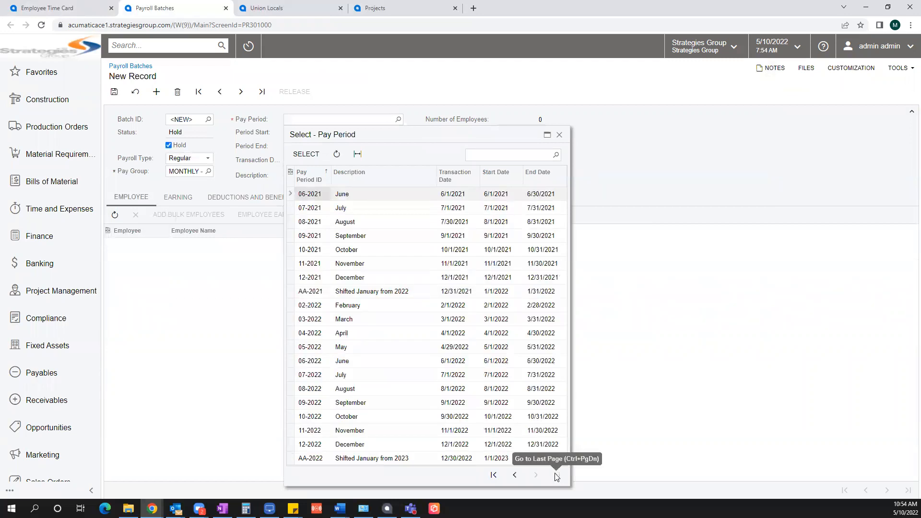
double_click(494, 336)
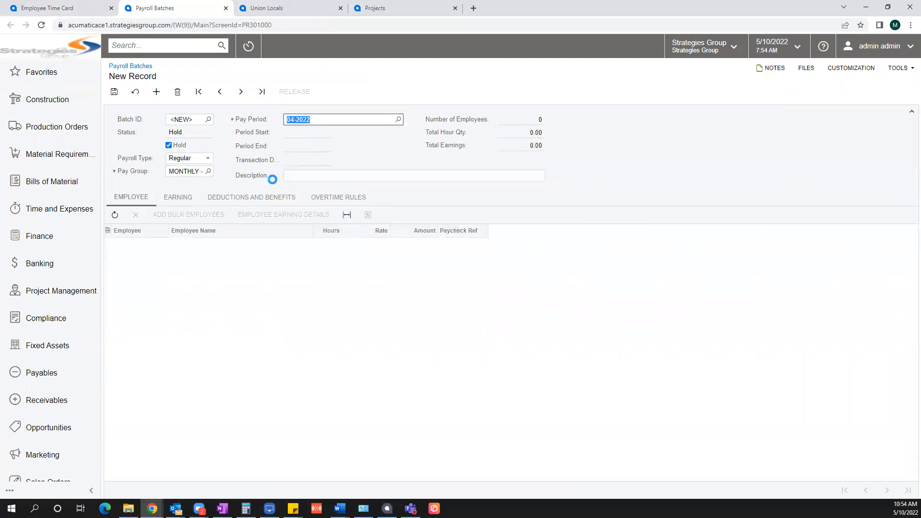
click(312, 176)
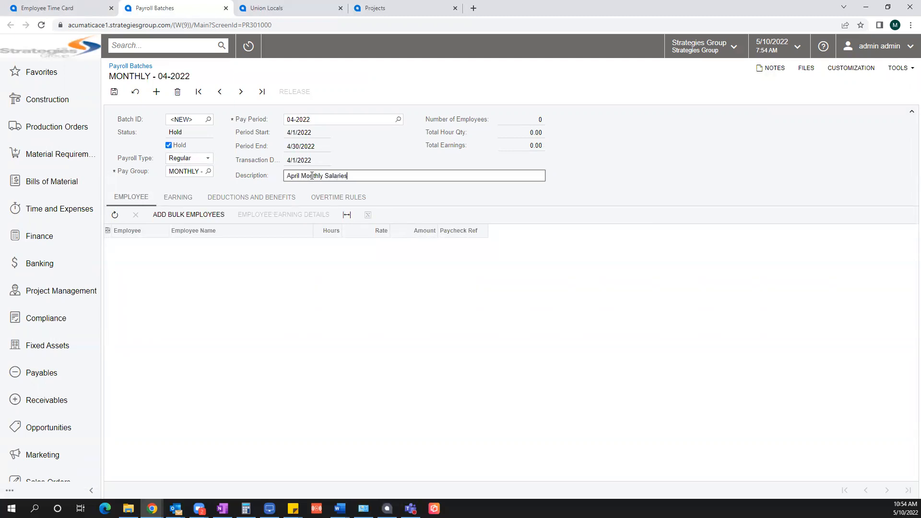
click(190, 215)
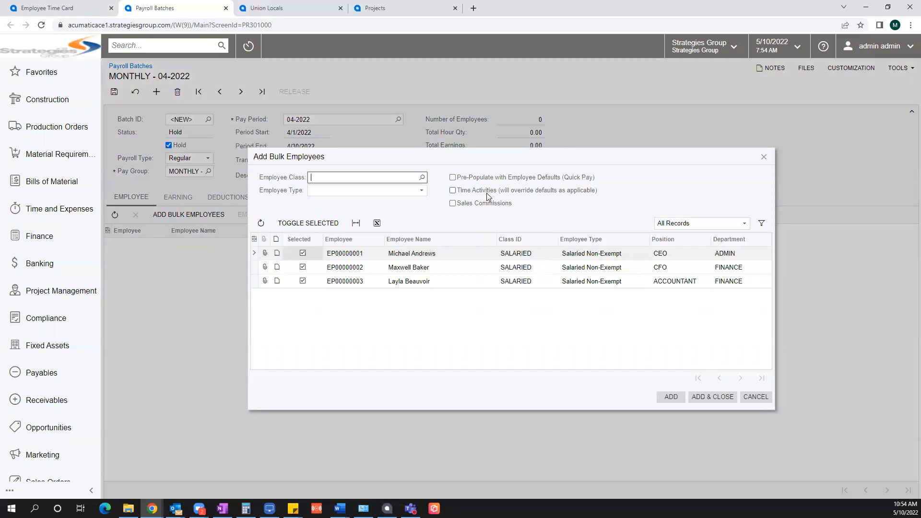
Step: Add the three salaried employees with default pay to batch 000099 and review the earning lines
click(455, 178)
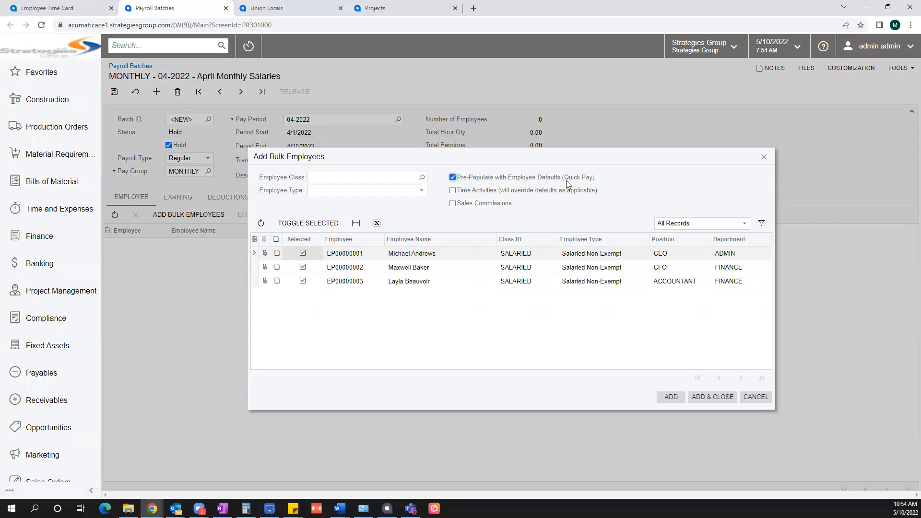
click(712, 394)
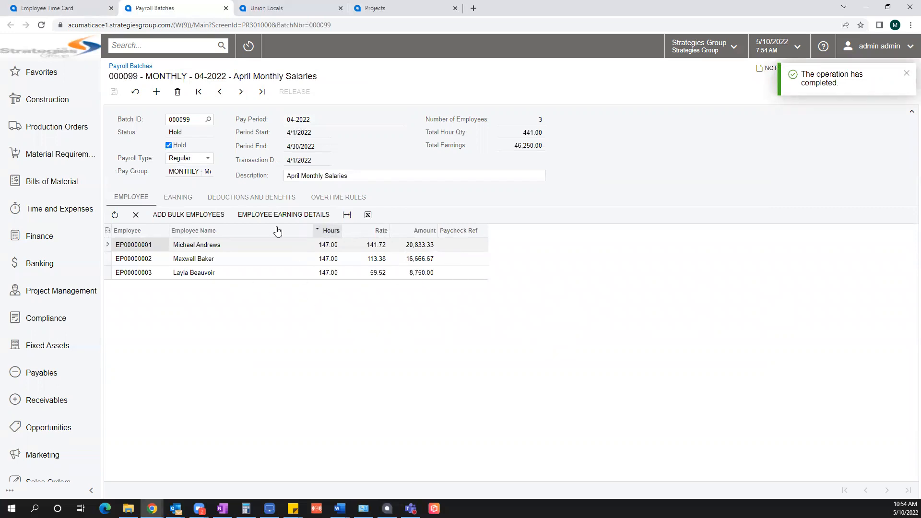
click(176, 202)
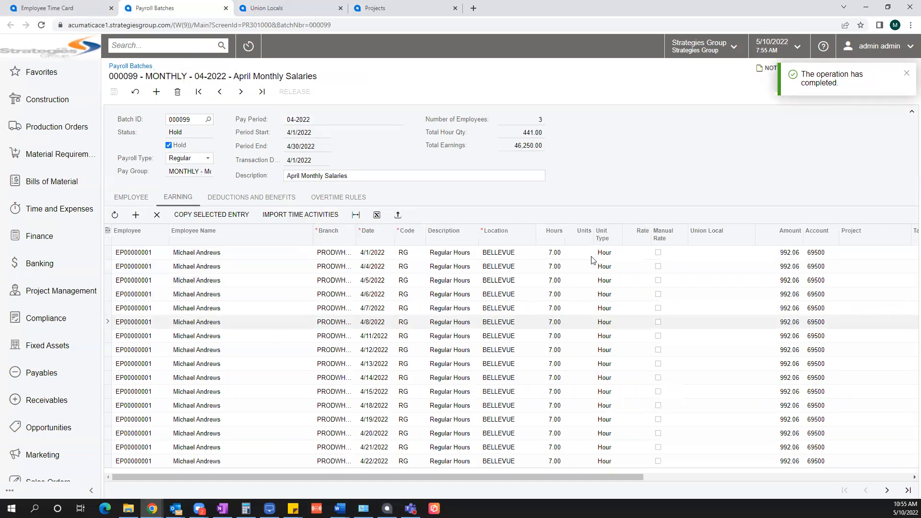
Step: Clear Hold on batch 000099 and release it, creating paychecks REG.000519 to REG.000521
click(130, 197)
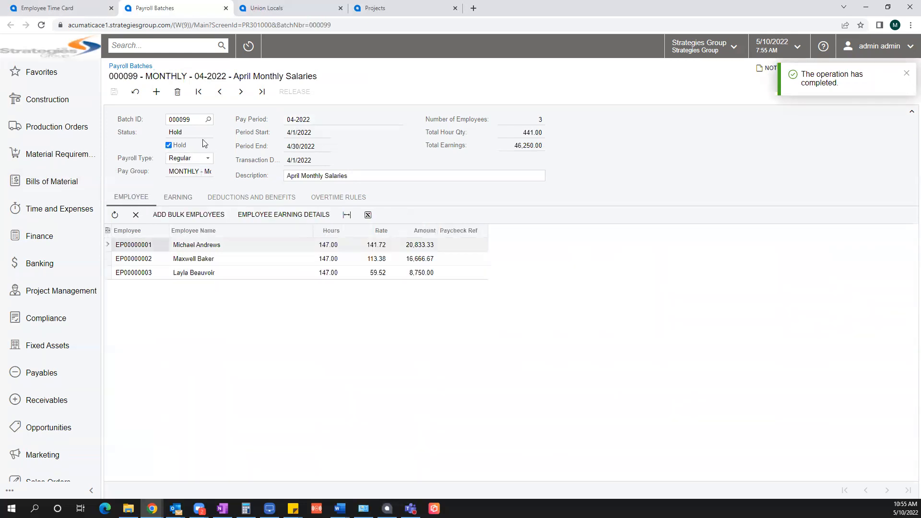
click(171, 146)
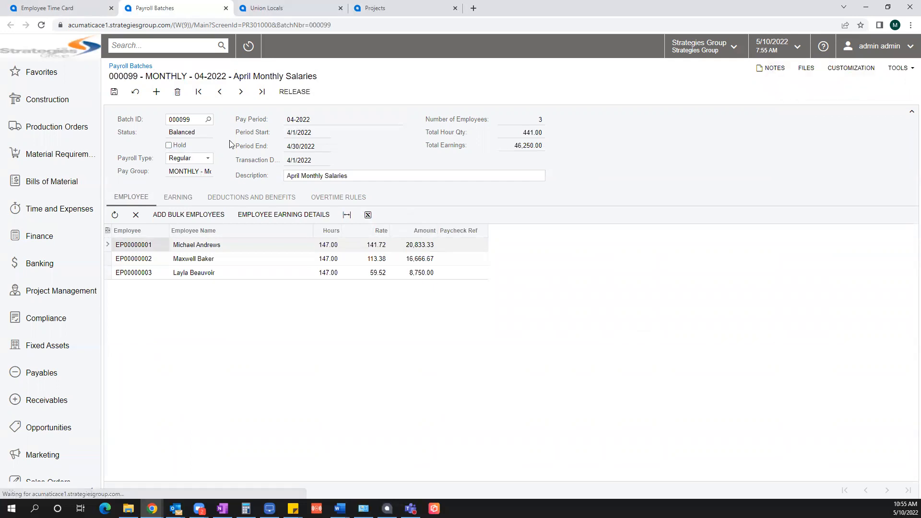
click(284, 96)
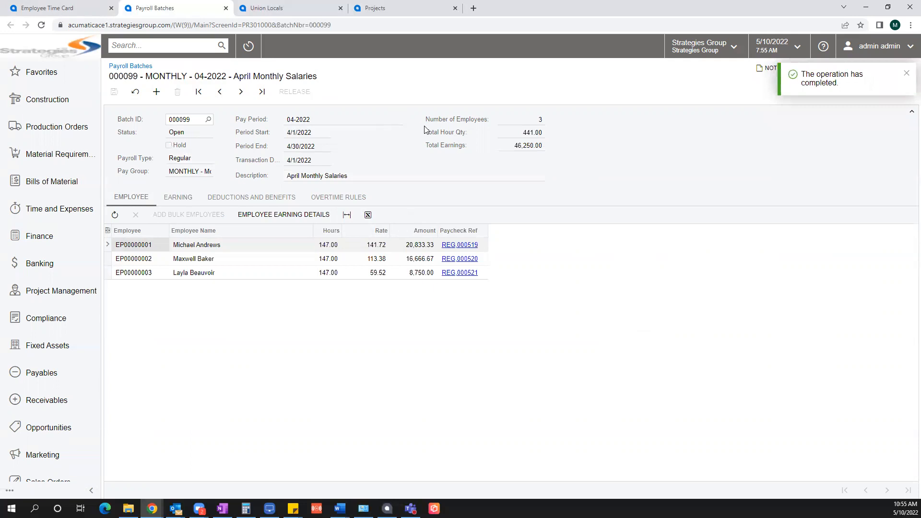
scroll(71, 333, down, 3)
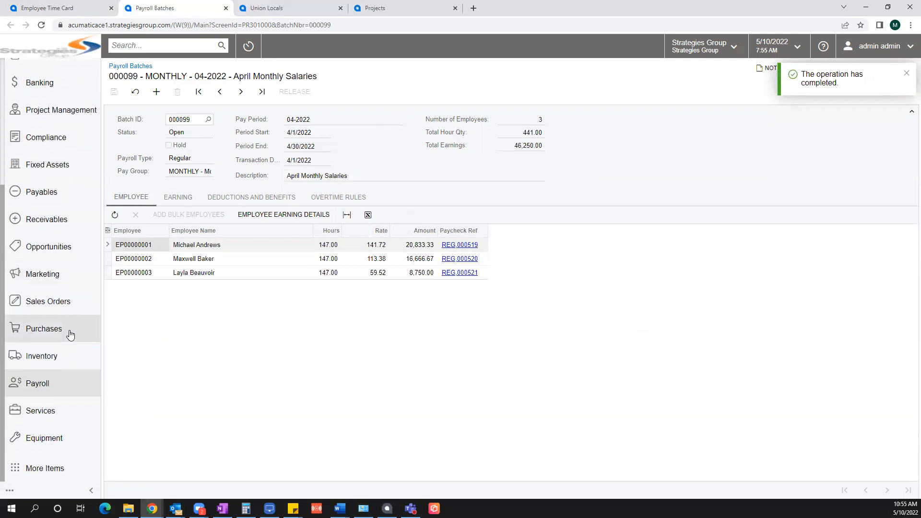
Step: Run the Calculate action on paychecks 000518–000521 in Process Payroll Documents
click(46, 387)
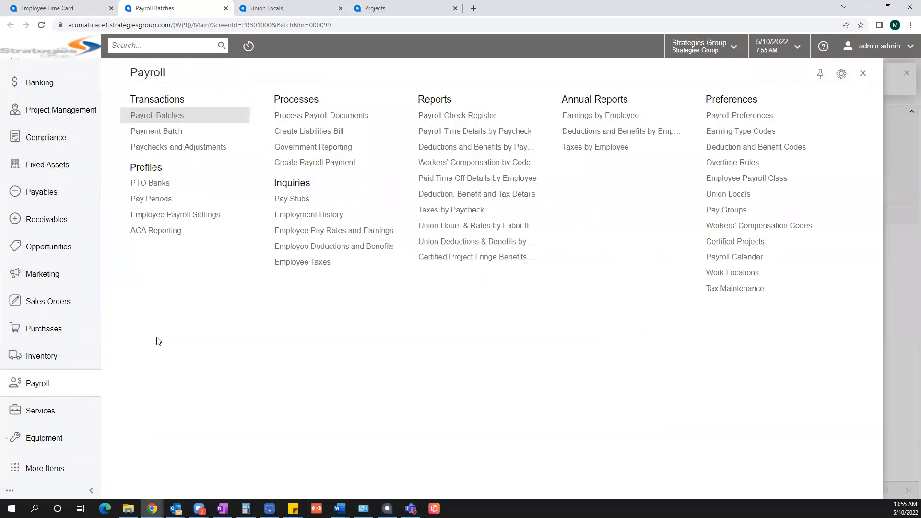
click(309, 120)
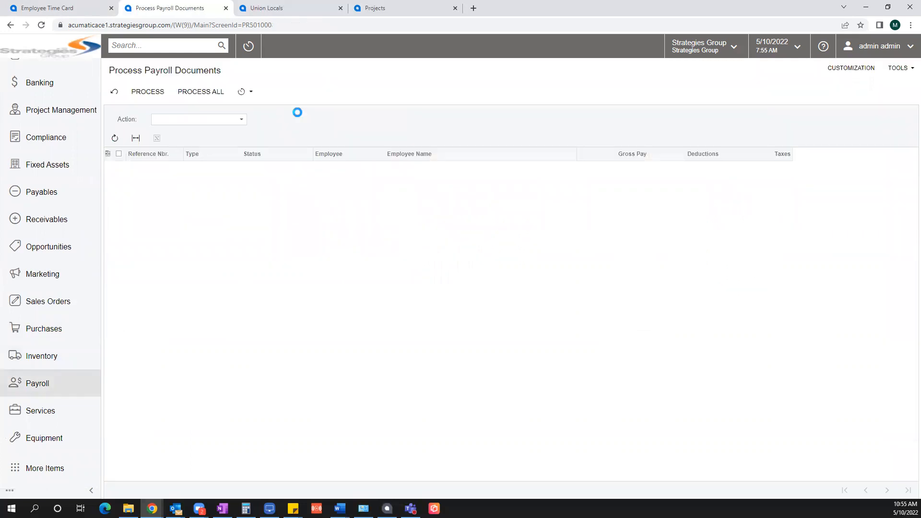
click(235, 119)
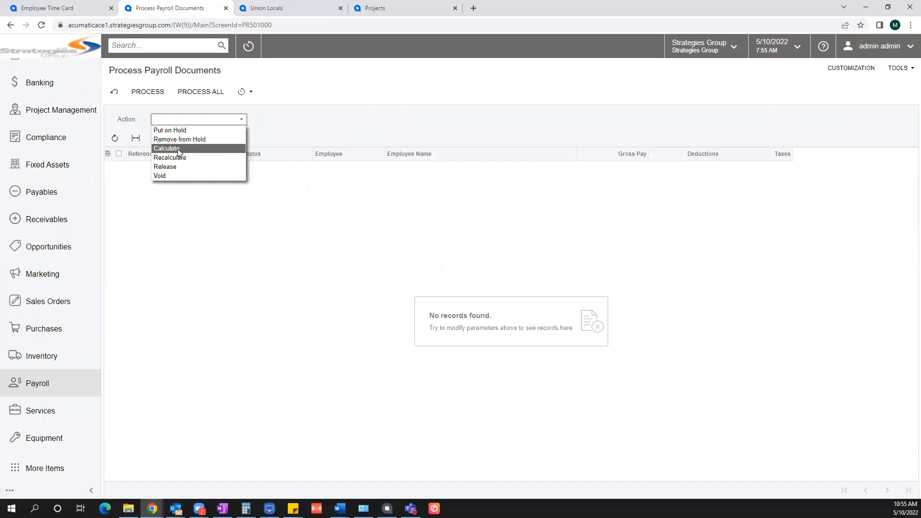
click(232, 148)
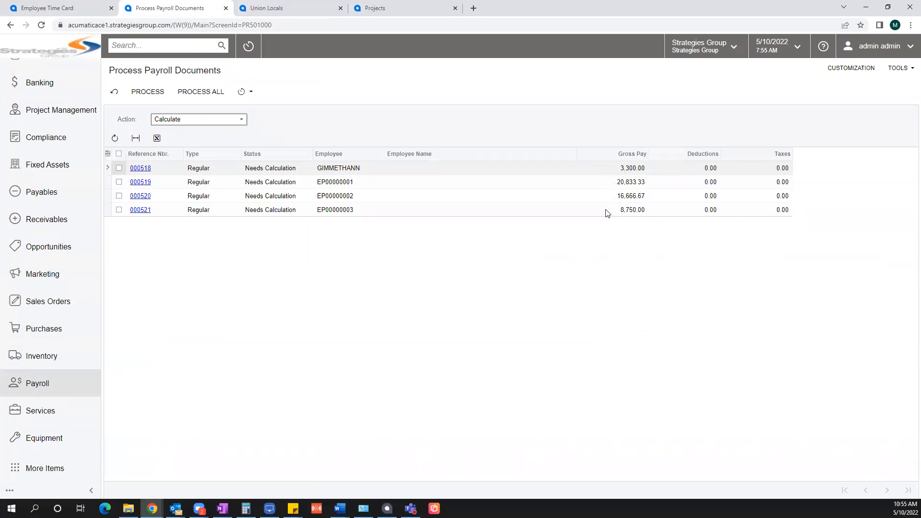
click(119, 154)
click(146, 94)
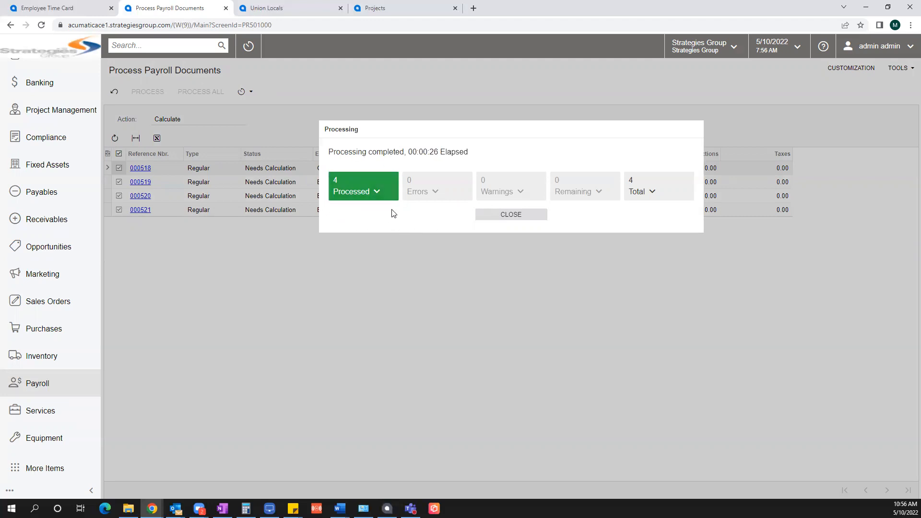
click(507, 217)
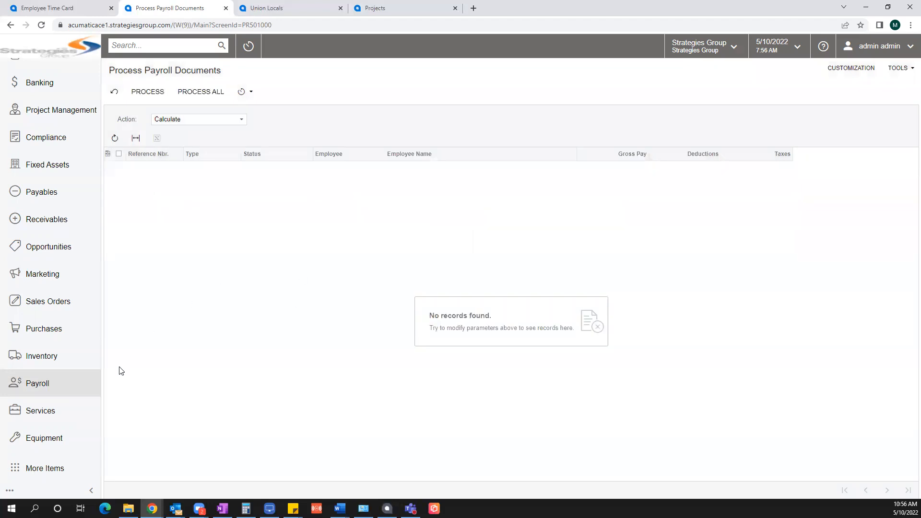
click(64, 383)
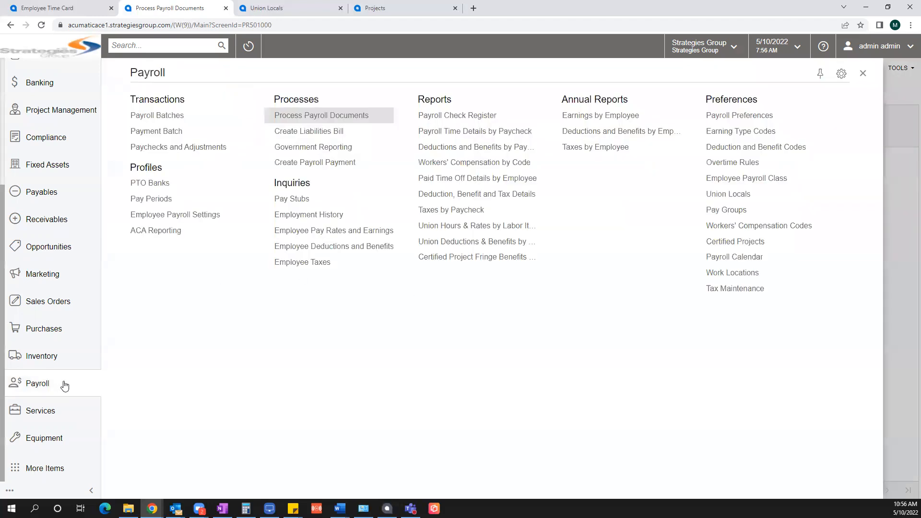
Step: Filter Create Payroll Payment to FEDWIRE and cash account 10200, then open paycheck 000518
click(321, 163)
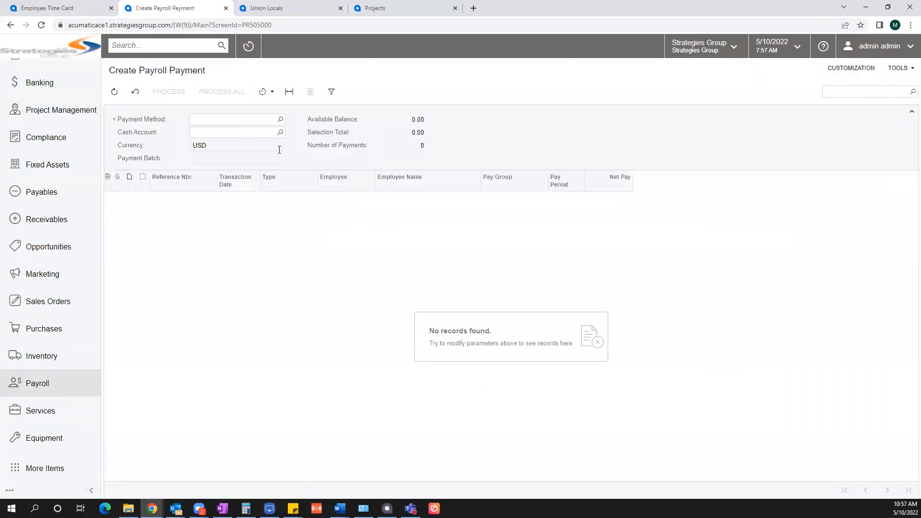
click(281, 121)
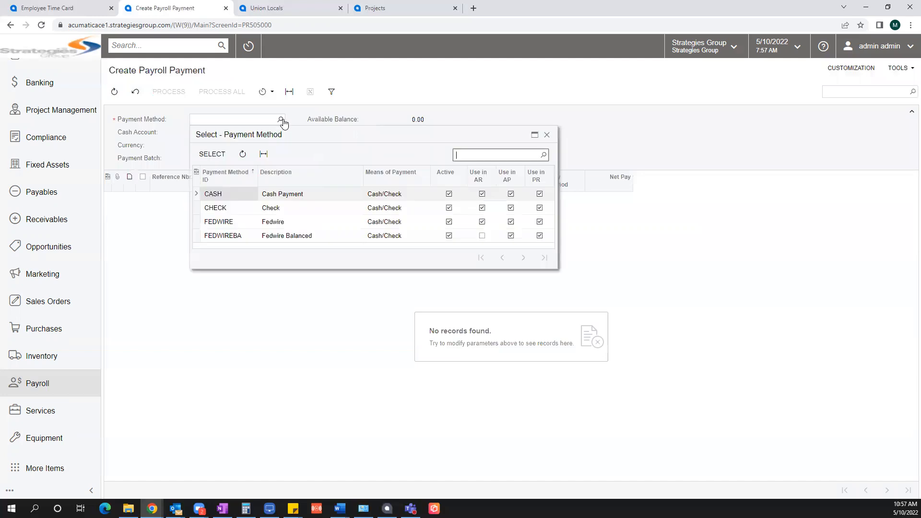
click(217, 222)
click(213, 154)
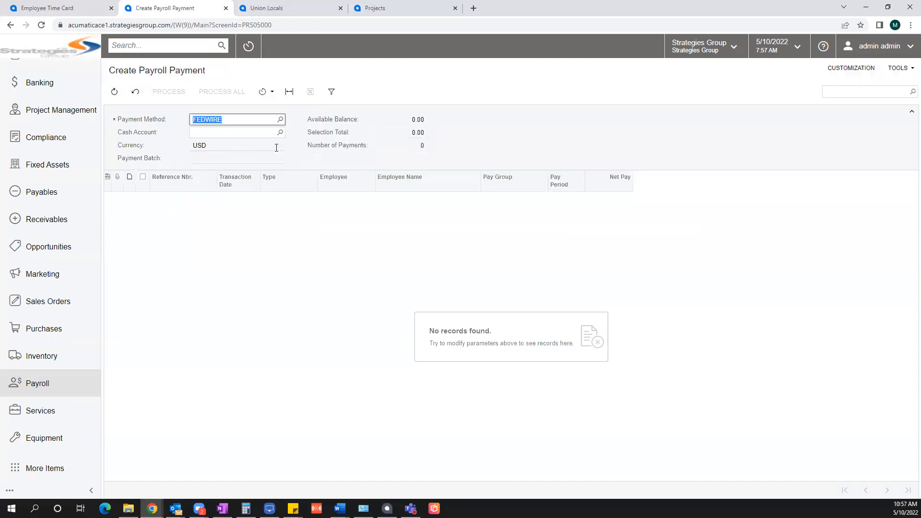
click(280, 133)
click(216, 199)
click(214, 167)
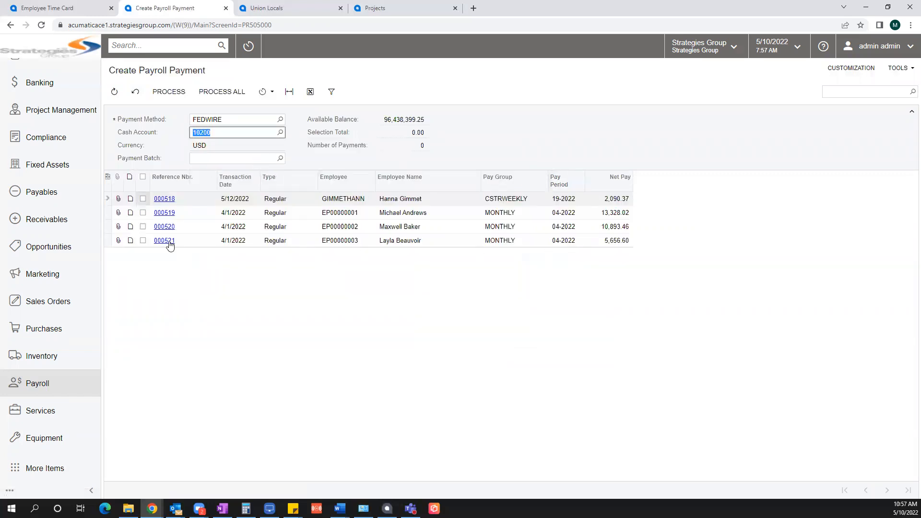
click(166, 202)
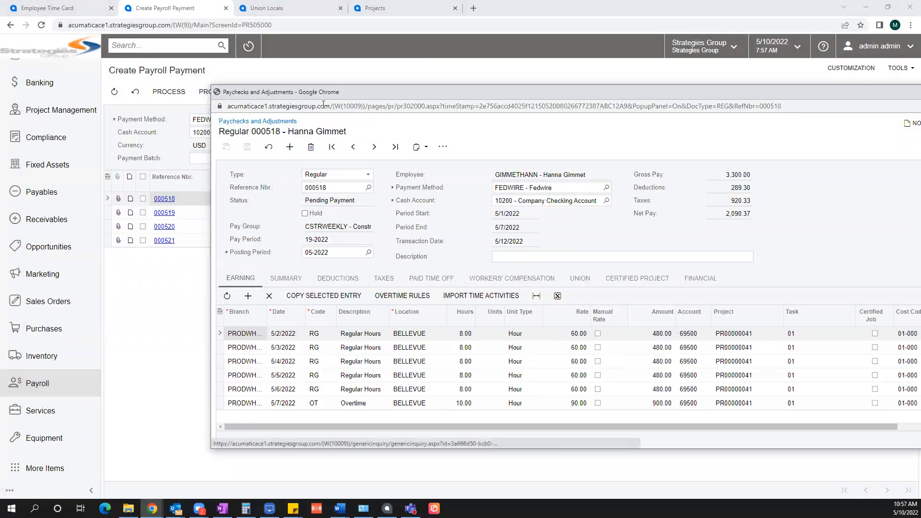
Step: Review paycheck 000518's deductions and taxes
drag(321, 91, 165, 34)
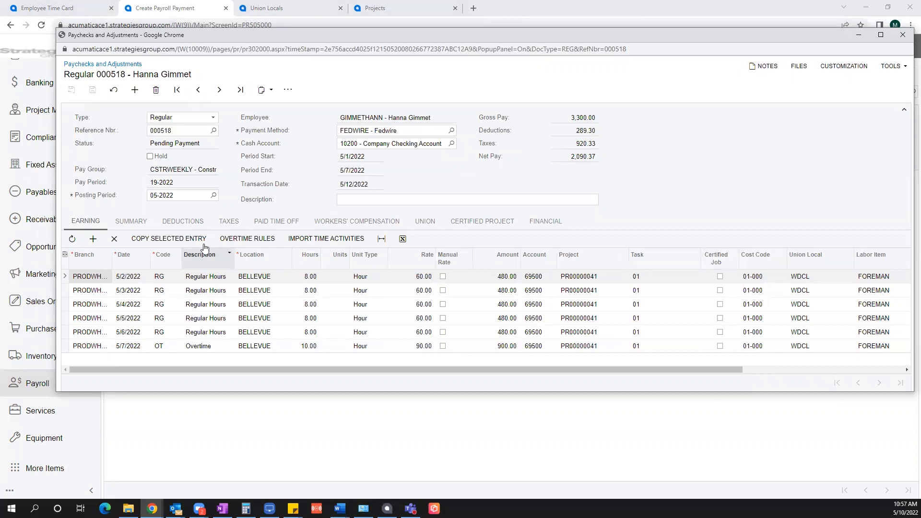
click(182, 221)
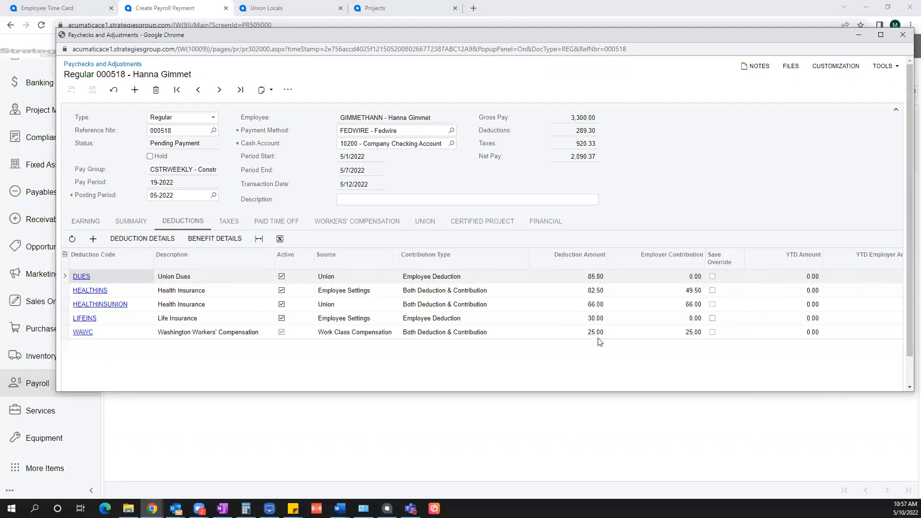
click(235, 223)
scroll(352, 319, down, 5)
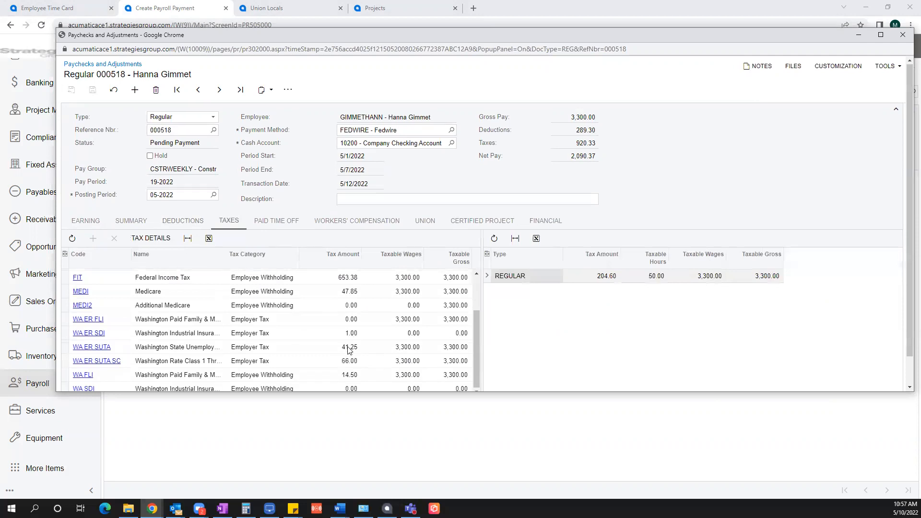
scroll(352, 349, up, 5)
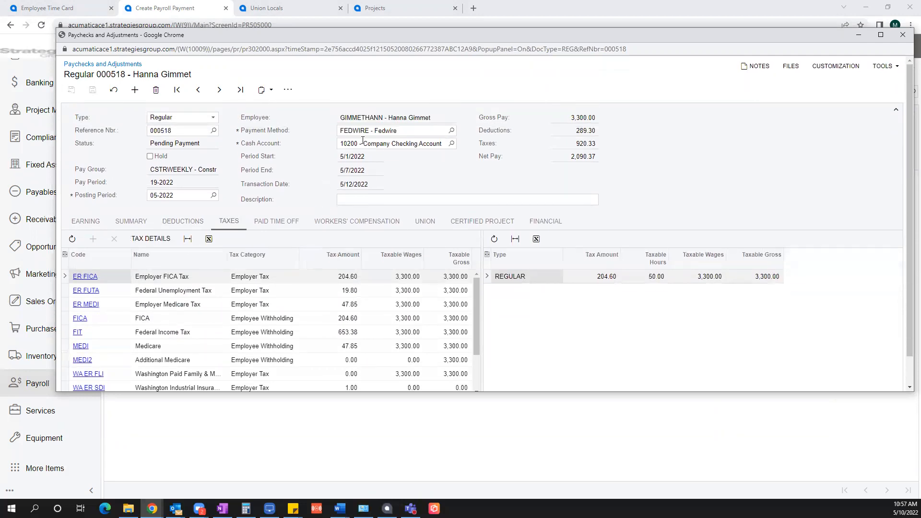
Step: Check the paycheck's union deductions, then bring up the WDCL union local record
click(425, 221)
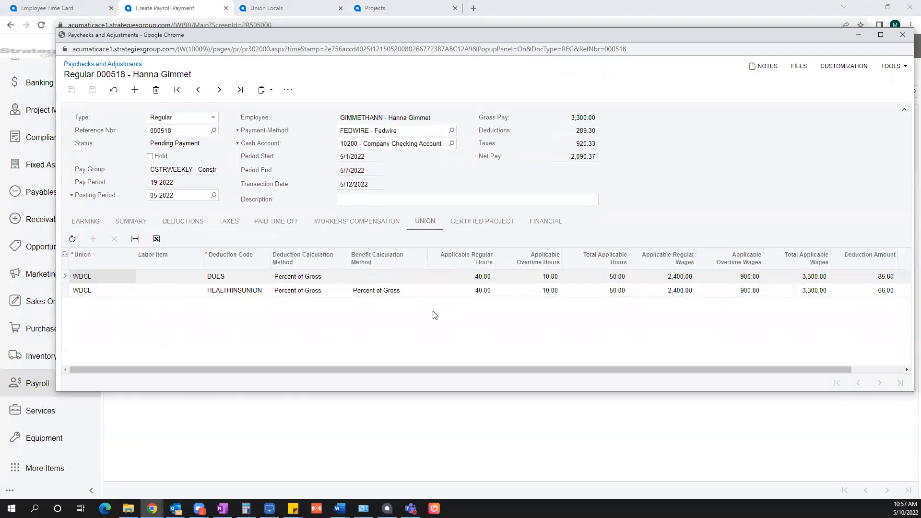
drag(482, 369, 457, 368)
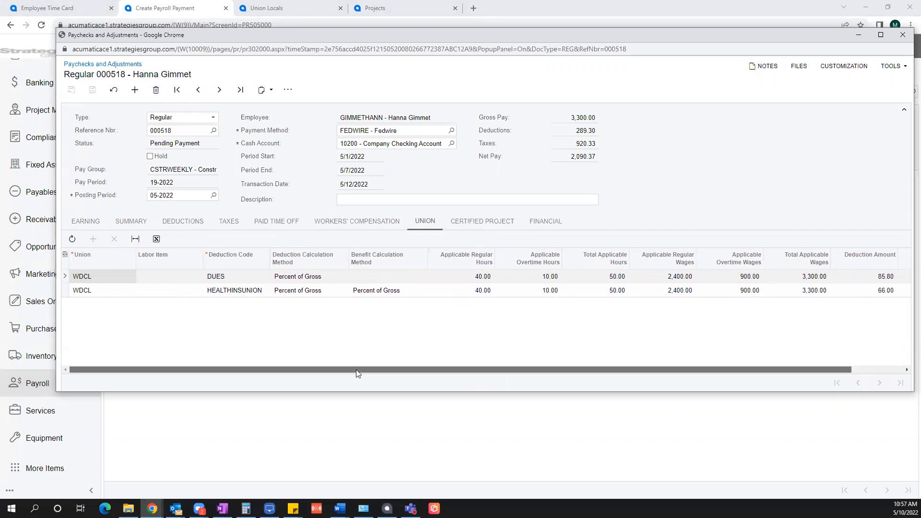
drag(356, 369, 552, 354)
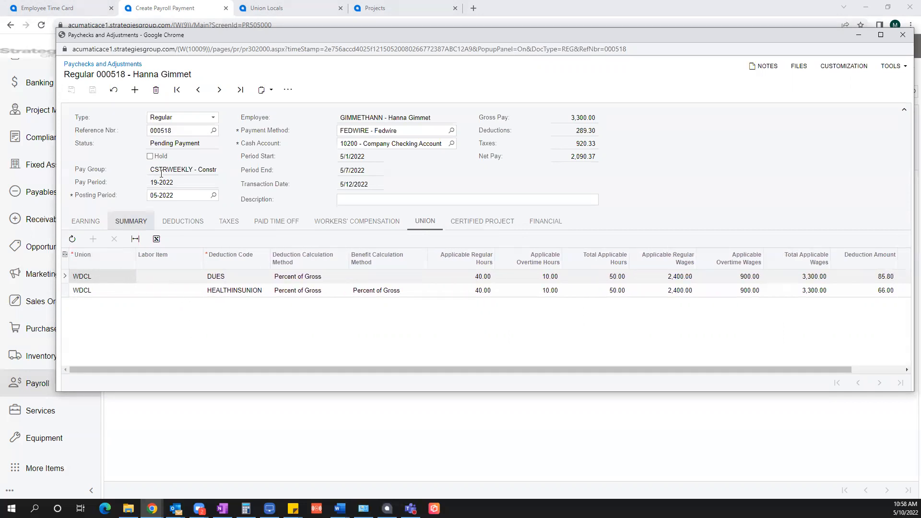
click(283, 11)
click(283, 11)
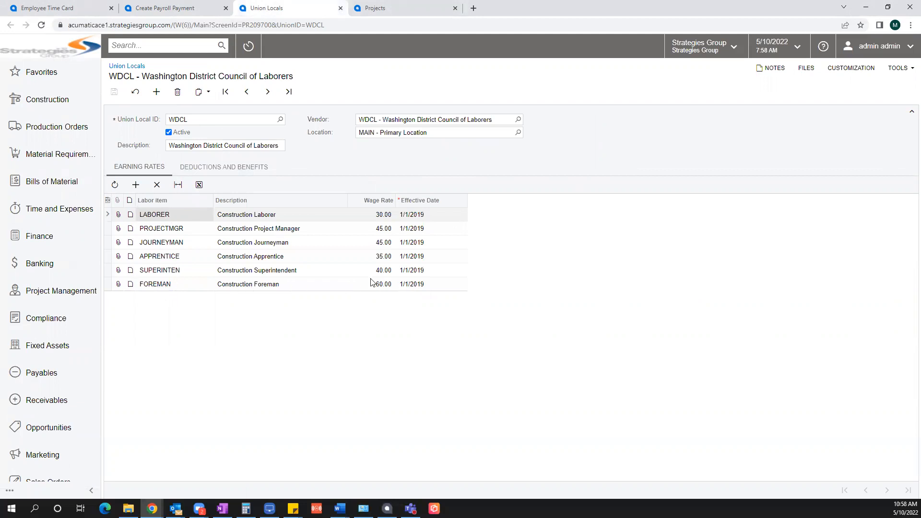
Step: Show WDCL's deduction and benefit rates, then bring back the paycheck 000518 window
click(214, 167)
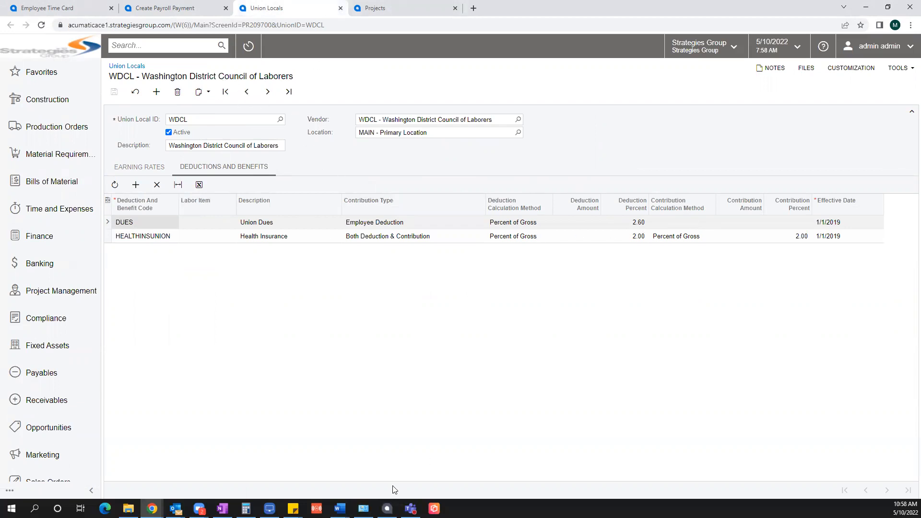
click(152, 509)
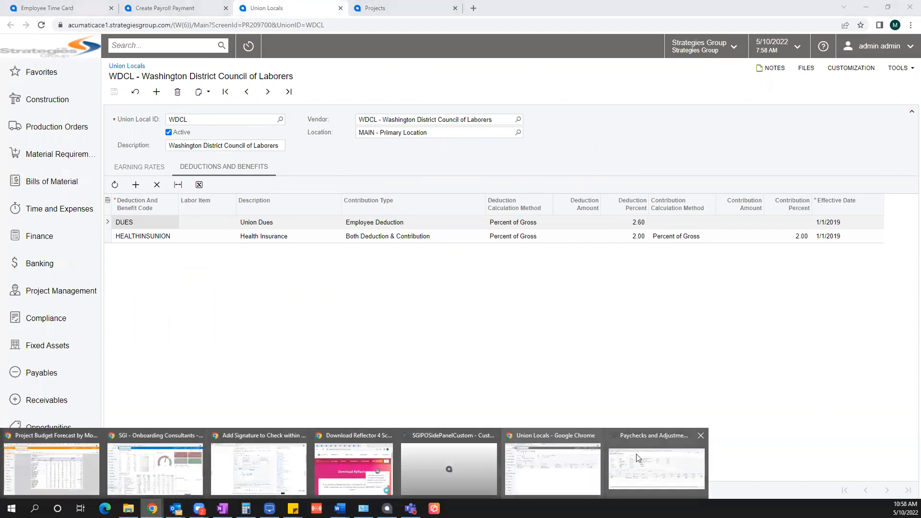
click(657, 475)
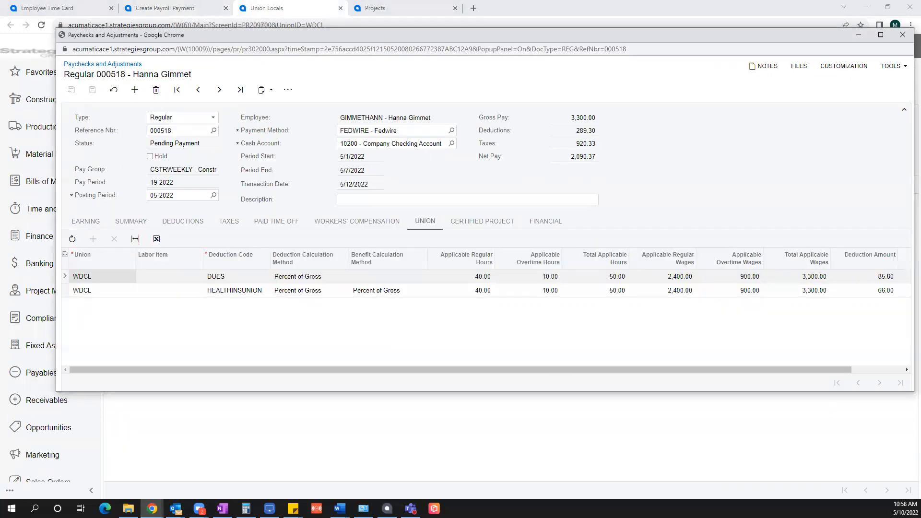
Step: Compute 2.6% of 3,300 in Calculator, then close Calculator and the paycheck window
click(245, 509)
key(alt+Tab)
key(alt+Tab)
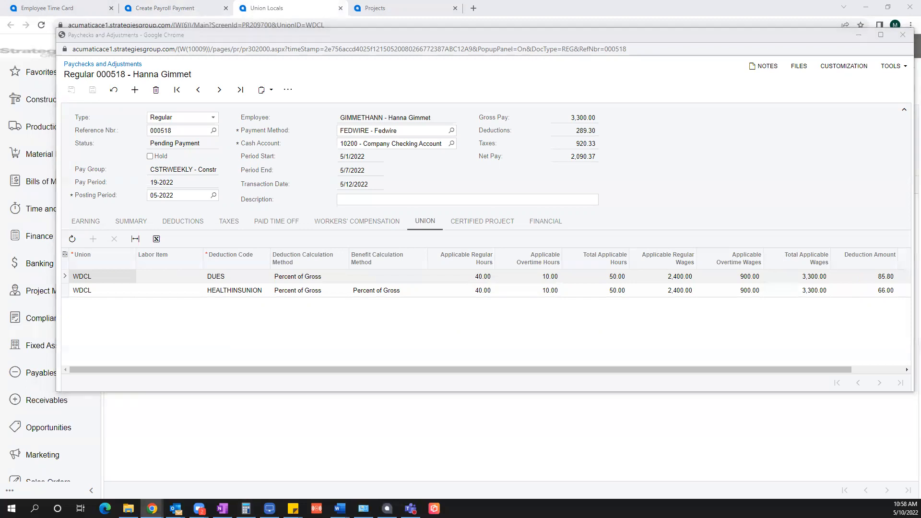
text(3300)
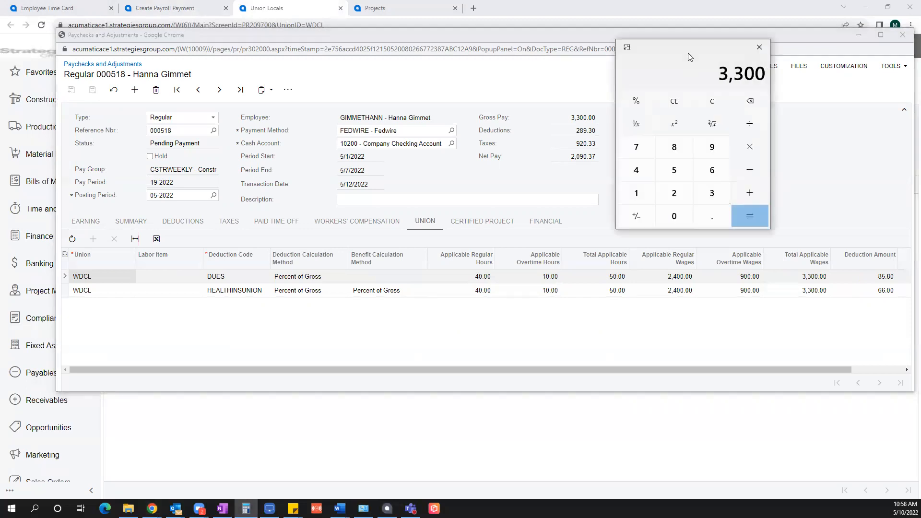
text(2.6)
click(642, 102)
click(760, 220)
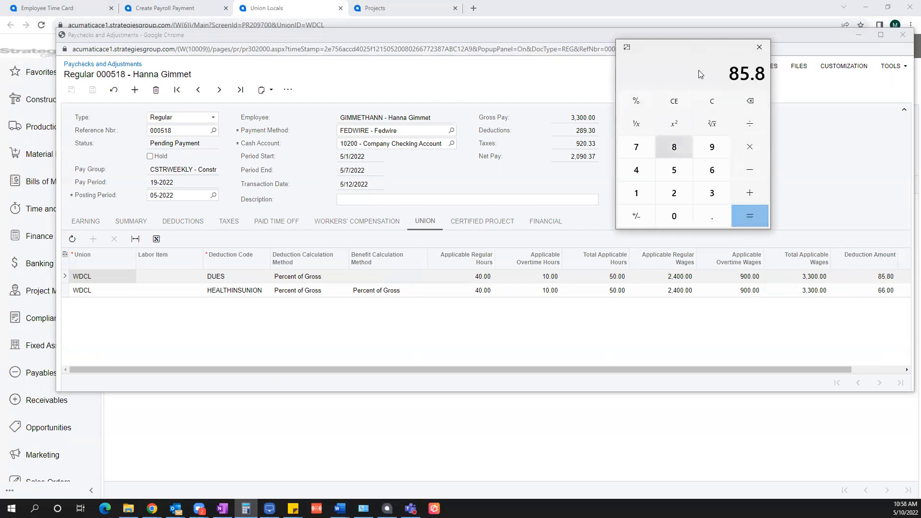
click(759, 47)
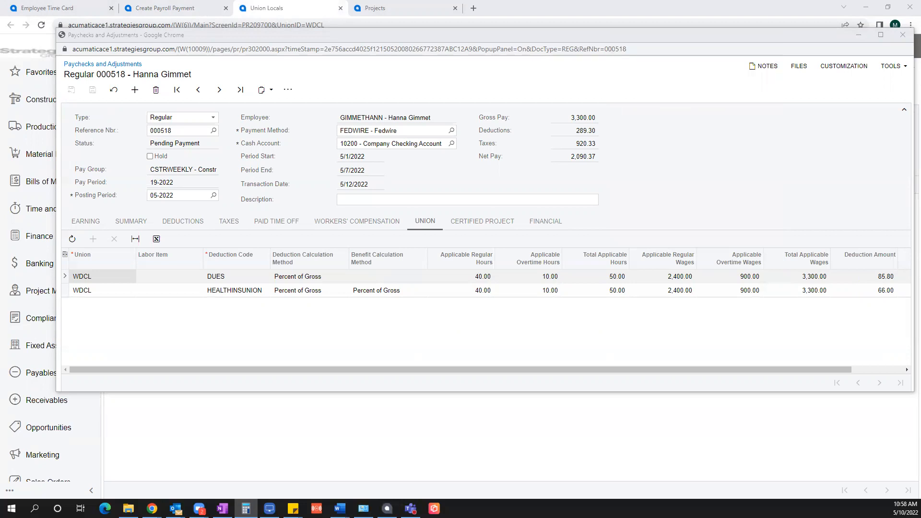
click(903, 34)
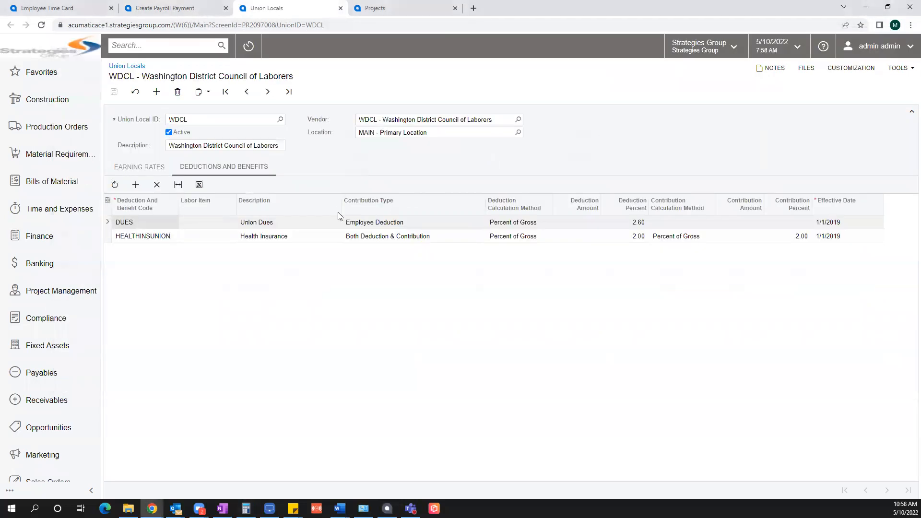
Step: Select all four pending Fedwire payments and process them into a payment batch
click(170, 7)
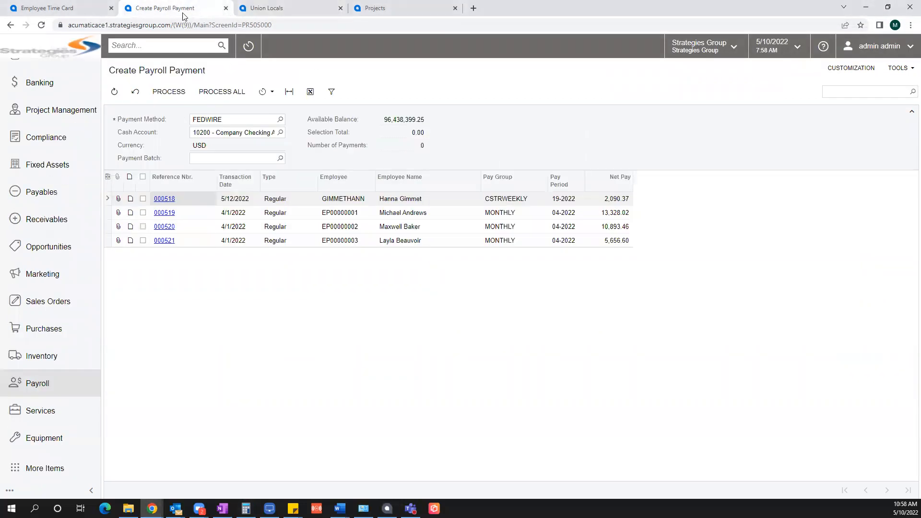
click(143, 177)
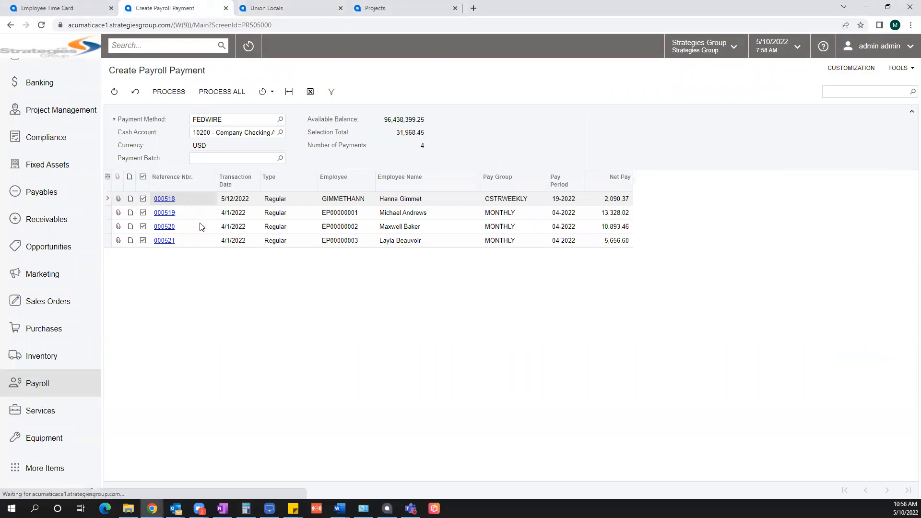
click(169, 91)
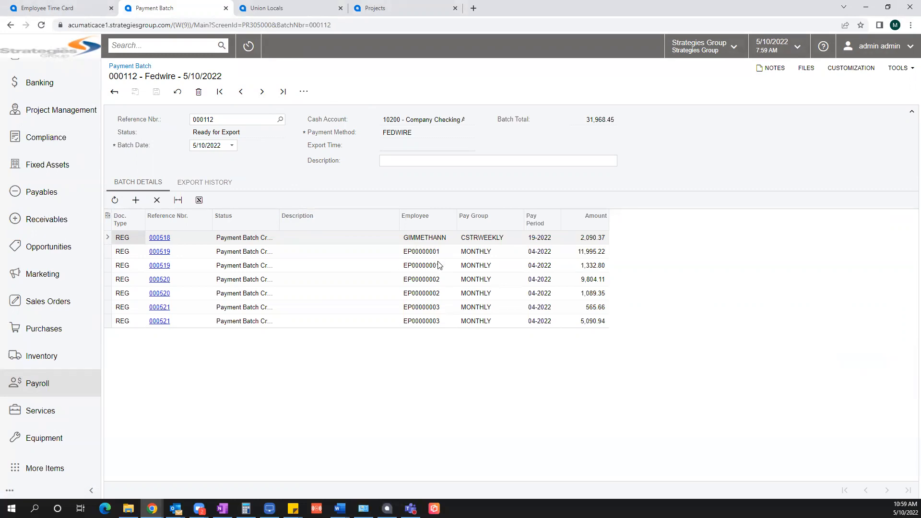
Step: Step through batch 000112's paycheck lines, including 000520's 9,804.11 and 1,089.35 lines
click(601, 253)
click(602, 268)
click(596, 282)
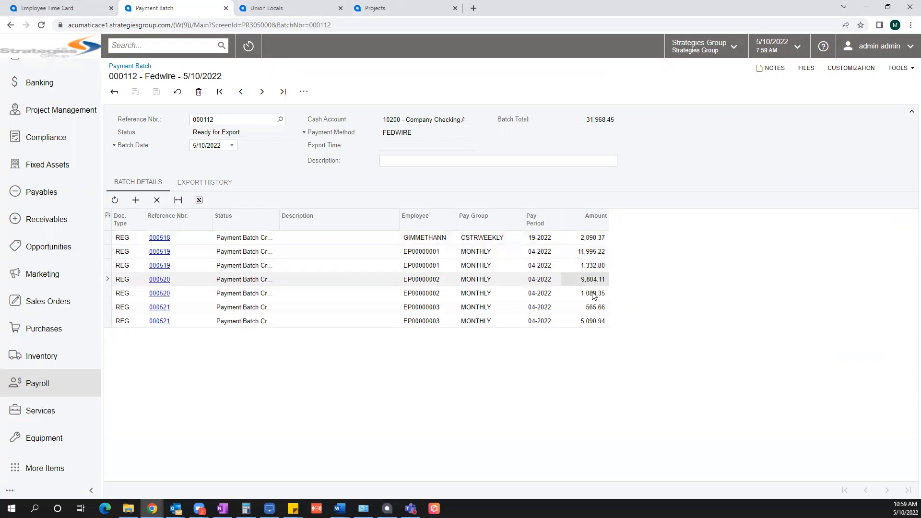
click(594, 294)
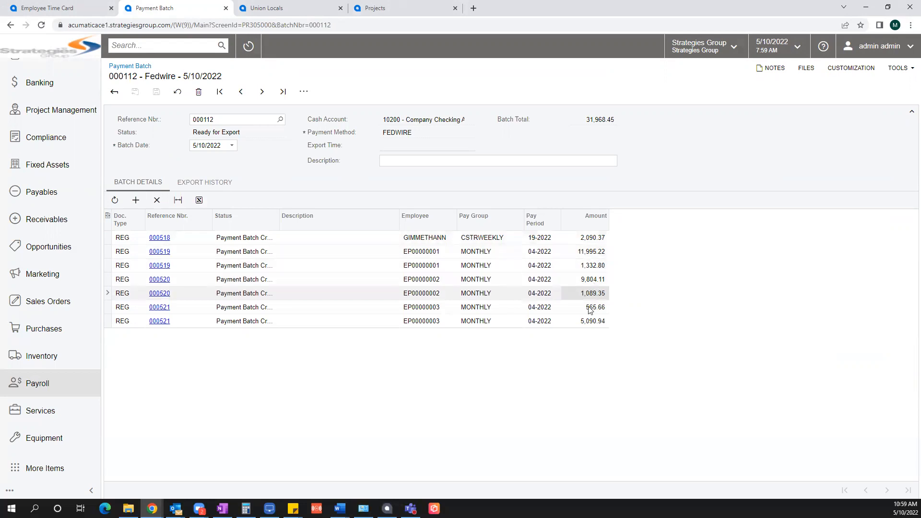
click(431, 283)
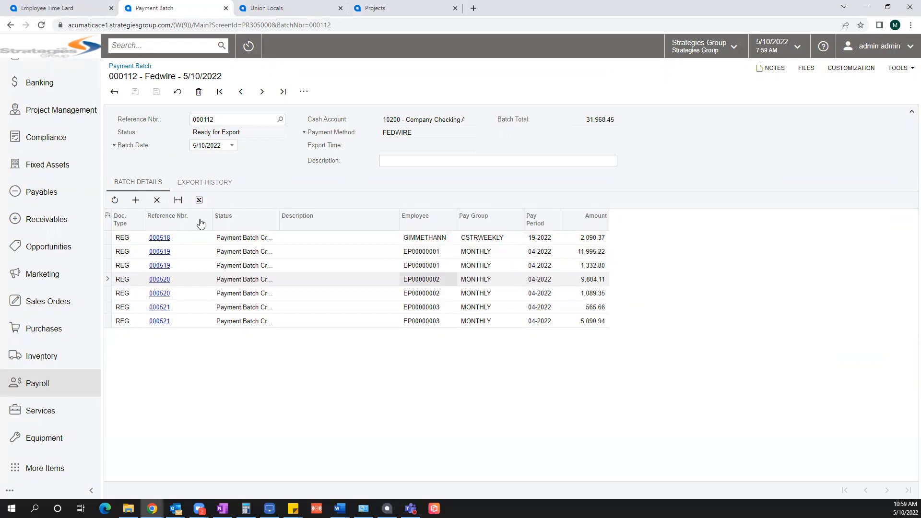
Step: Export payment batch 000112 to an ACH file and open the downloaded file
click(303, 93)
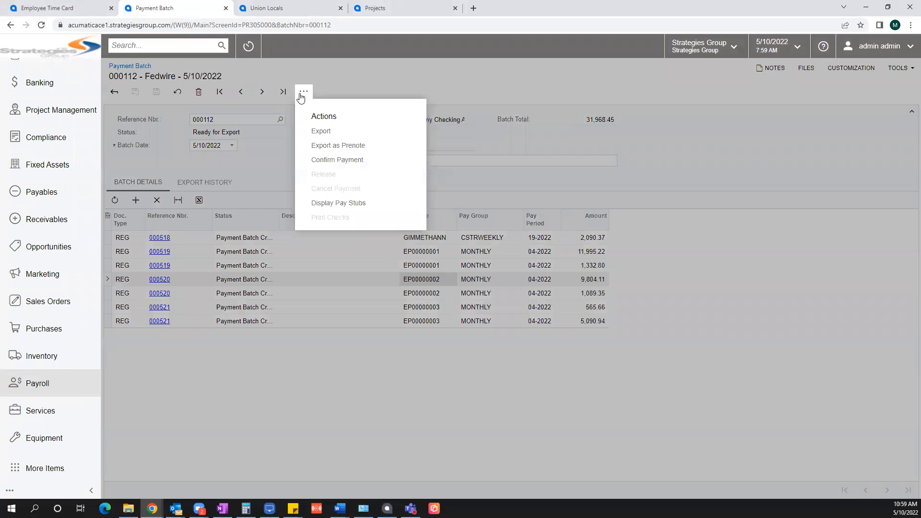
click(324, 134)
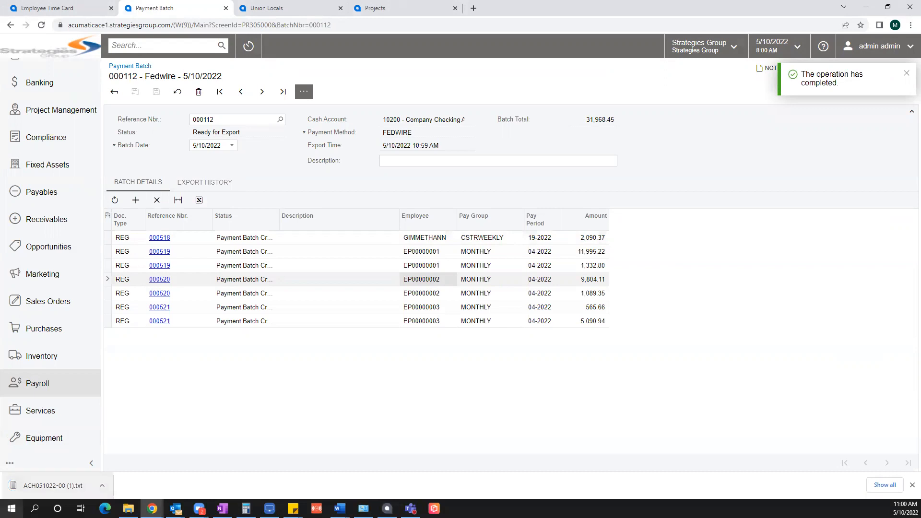
click(43, 487)
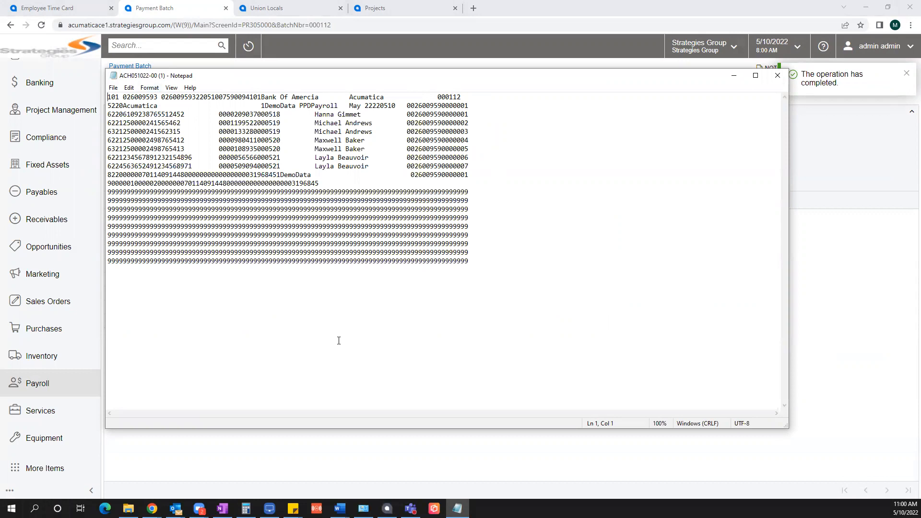
Step: Close the ACH file in Notepad after reviewing it
click(778, 75)
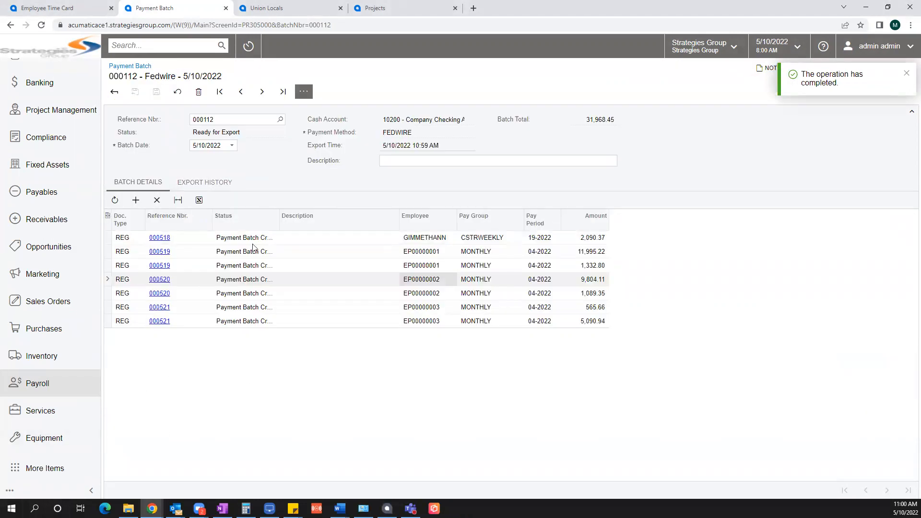
Step: Confirm payment on batch 000112, then release it so the batch is Closed
click(304, 92)
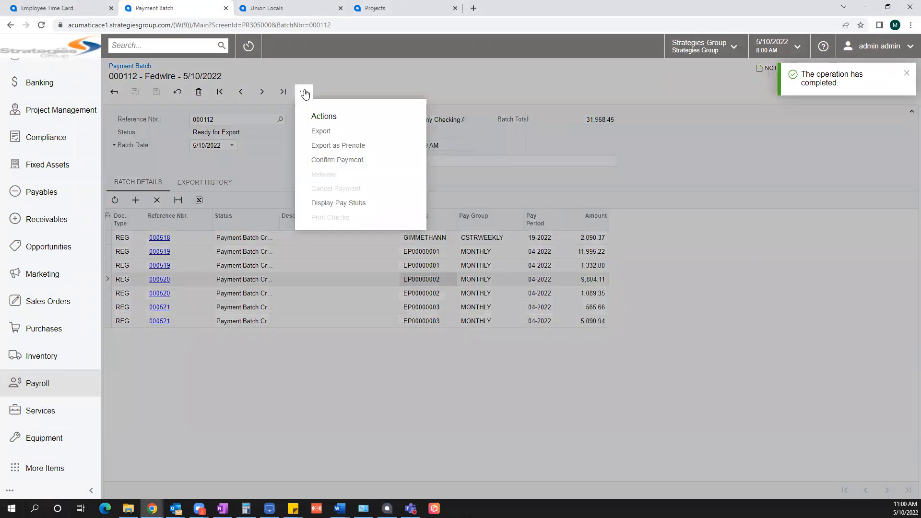
click(334, 163)
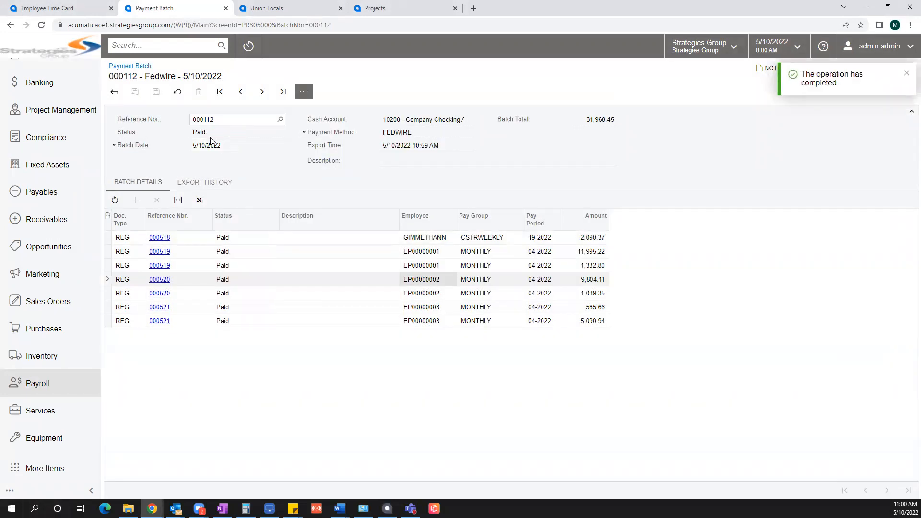
click(305, 94)
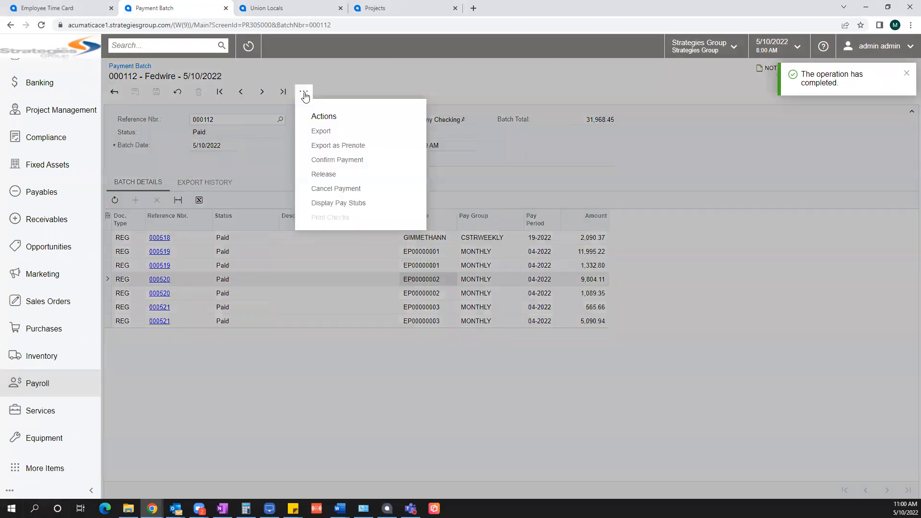
click(322, 175)
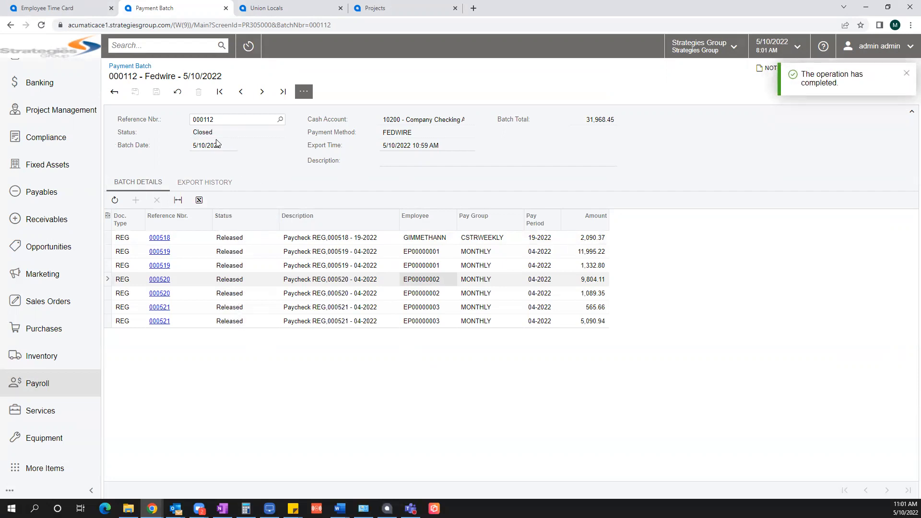
scroll(41, 374, up, 5)
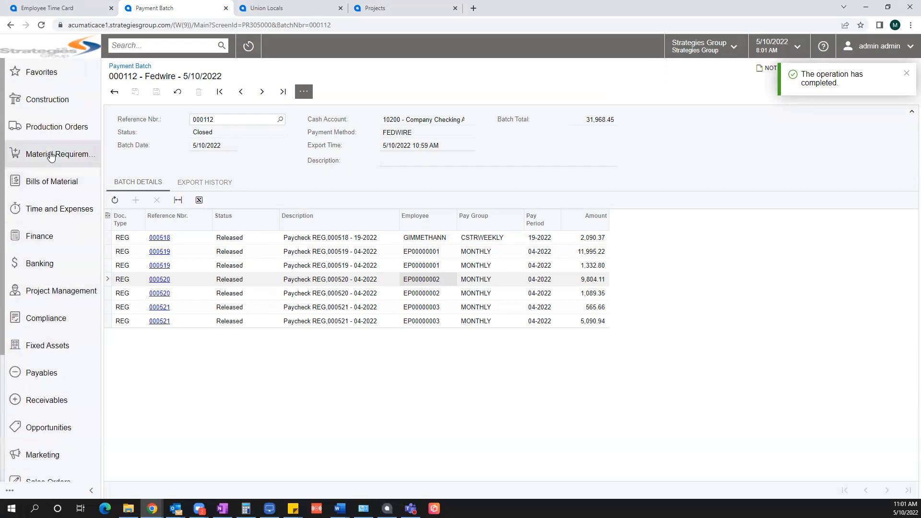
click(43, 235)
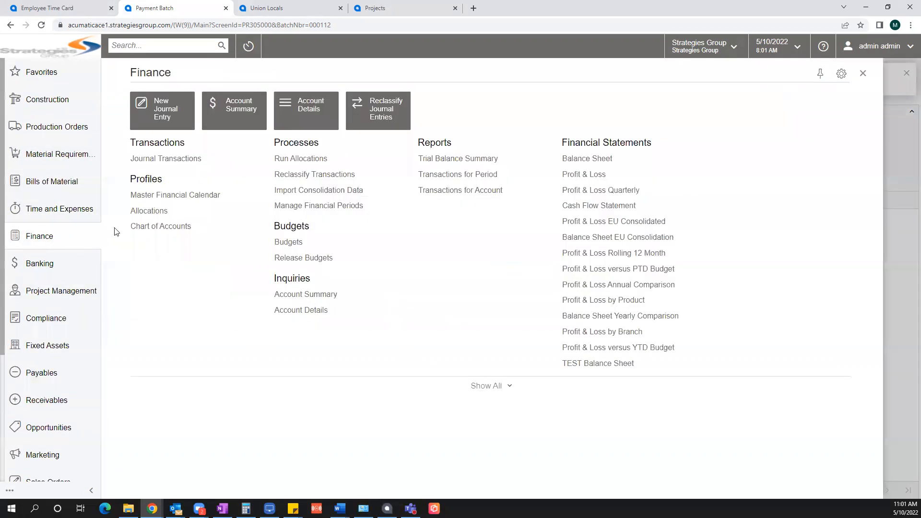
click(179, 163)
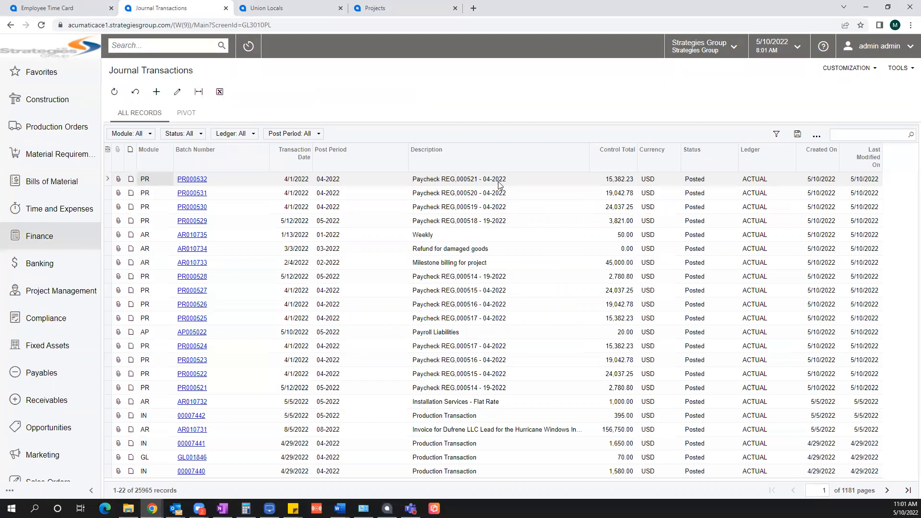
click(207, 182)
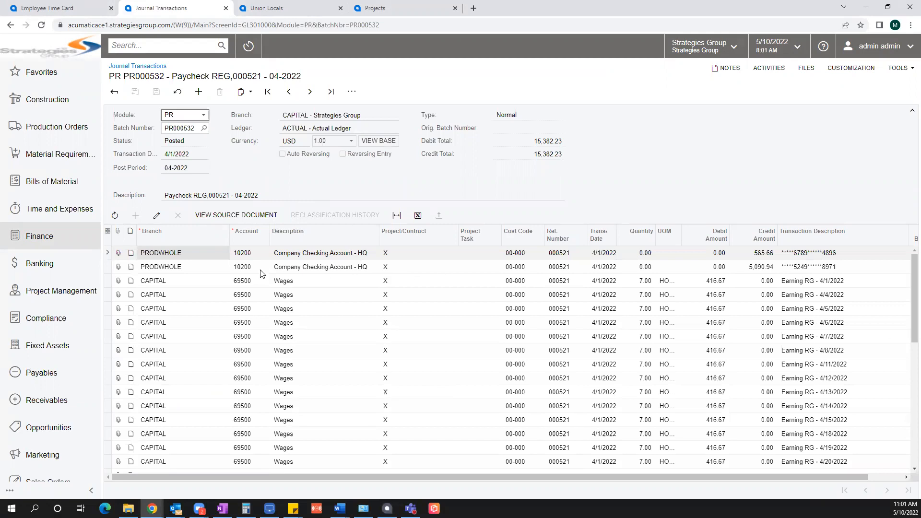
scroll(276, 331, down, 8)
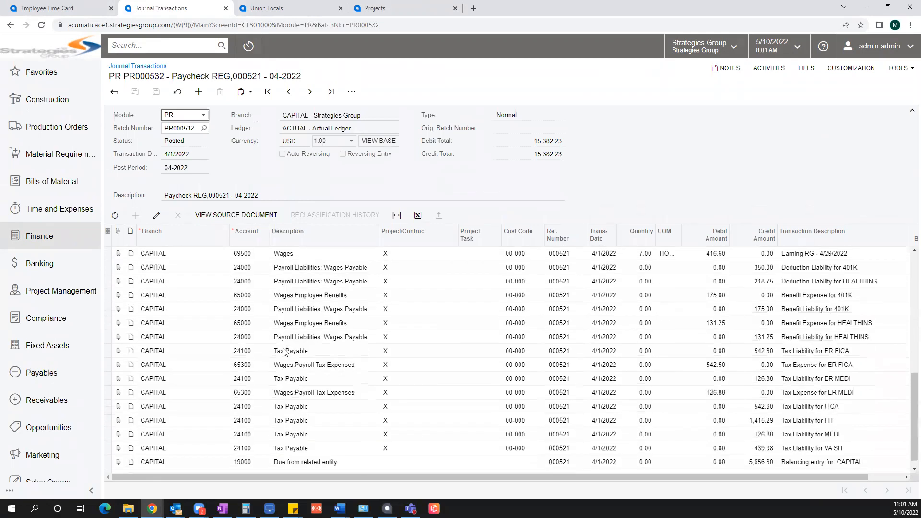
scroll(285, 352, down, 1)
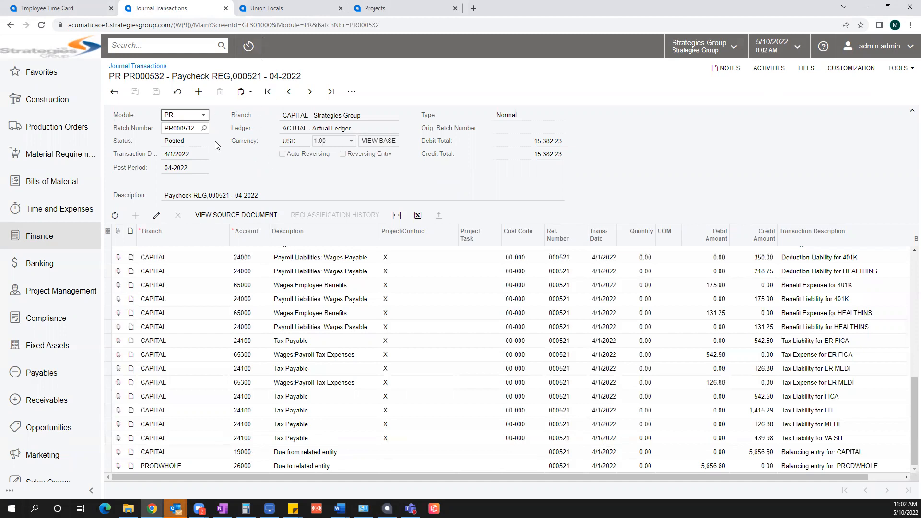
Step: Switch to project PR00000041 Jordan High School Project and refresh it
click(395, 8)
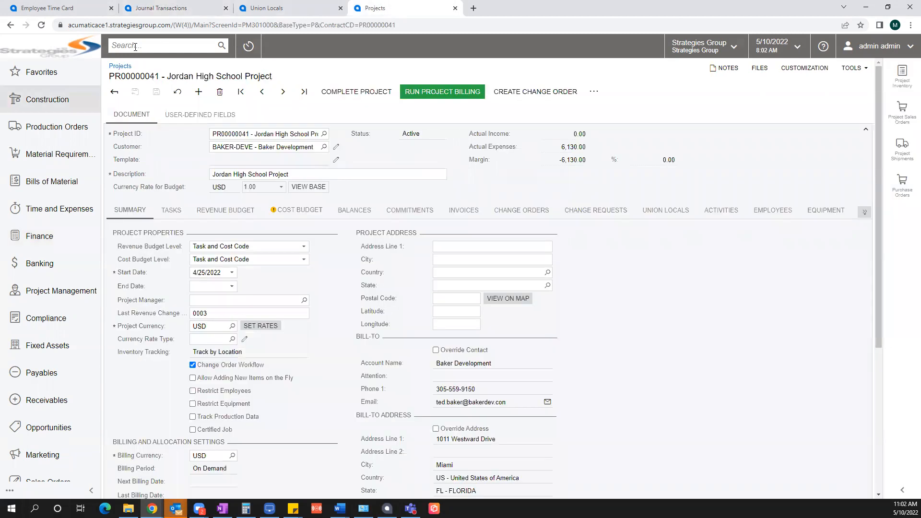
click(42, 25)
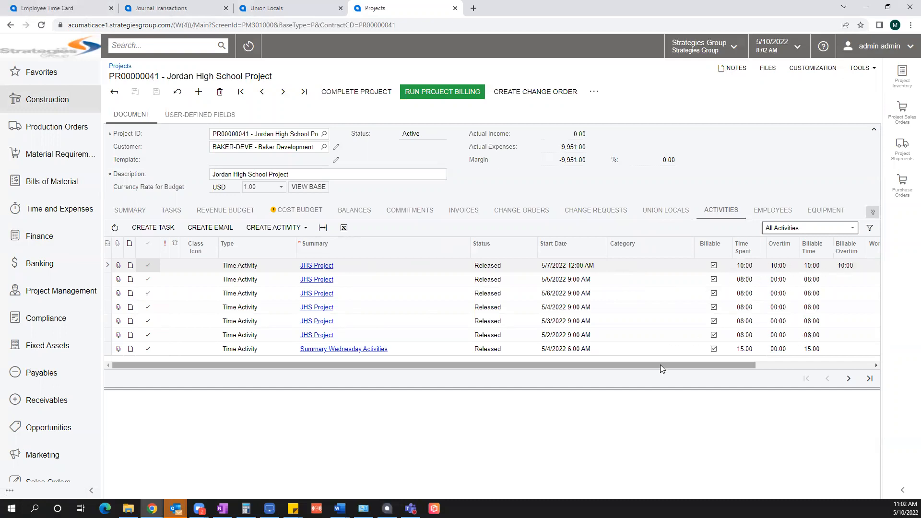
drag(660, 365, 777, 366)
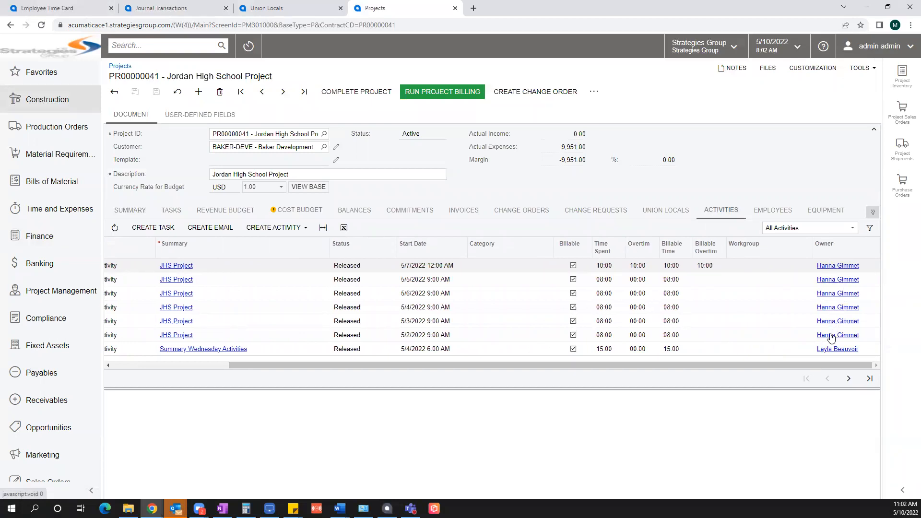
Step: Show the cost budget's actual amounts and open transactions for the LABOR 01-000 line
click(297, 219)
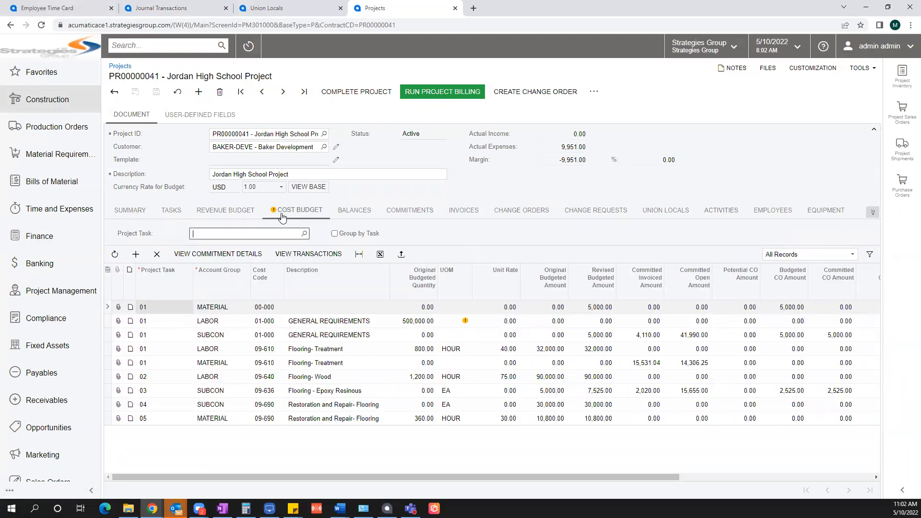
click(330, 325)
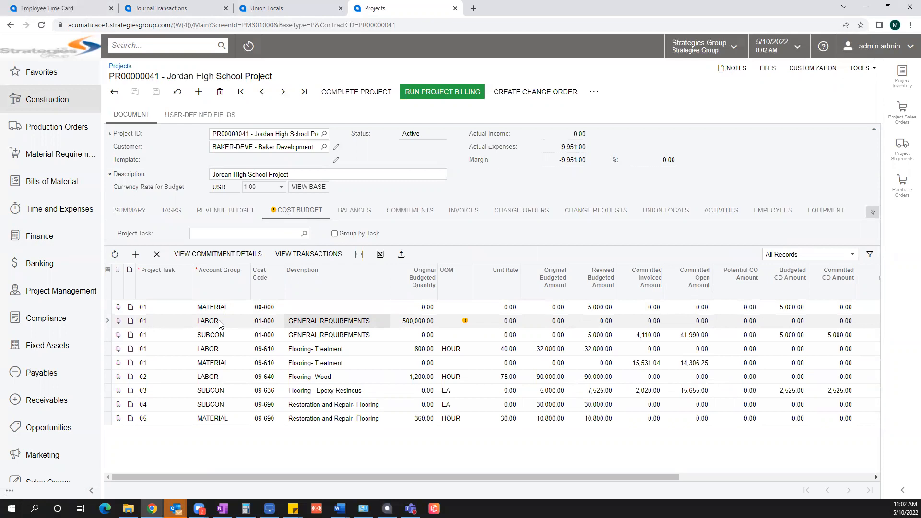
drag(561, 476, 754, 476)
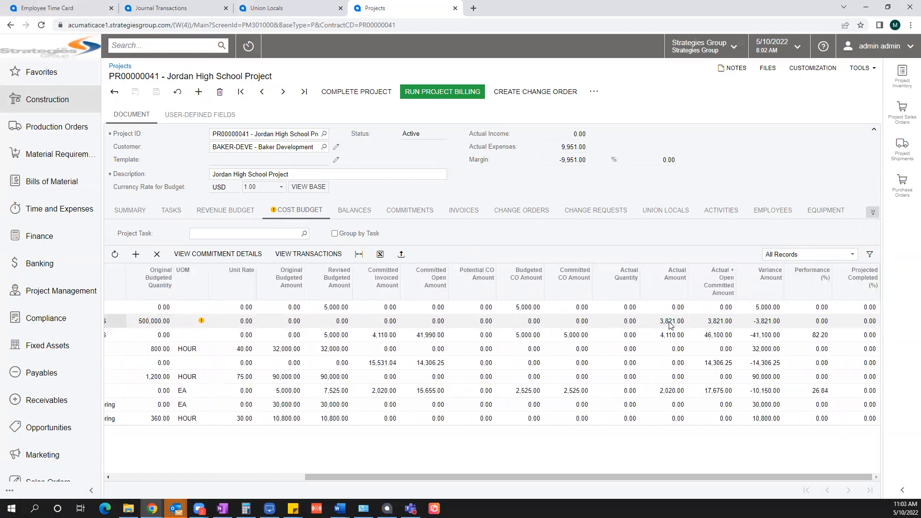
click(299, 257)
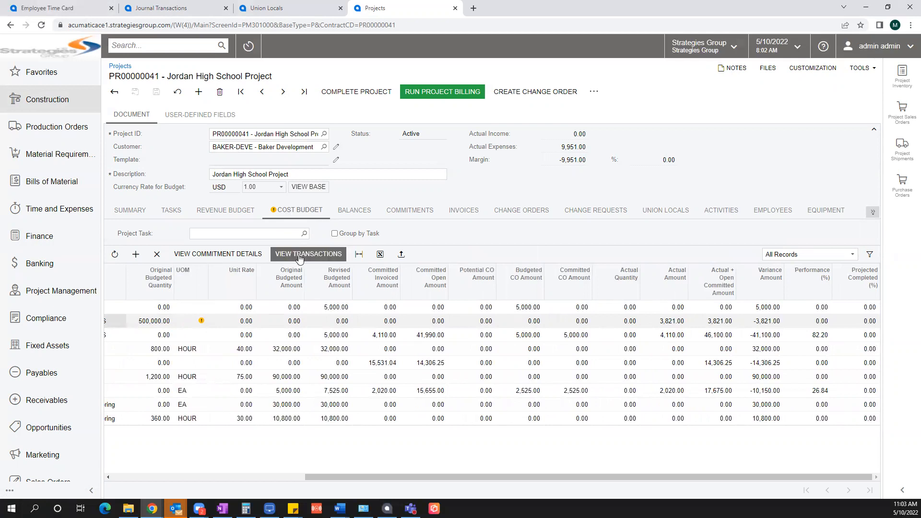
click(300, 257)
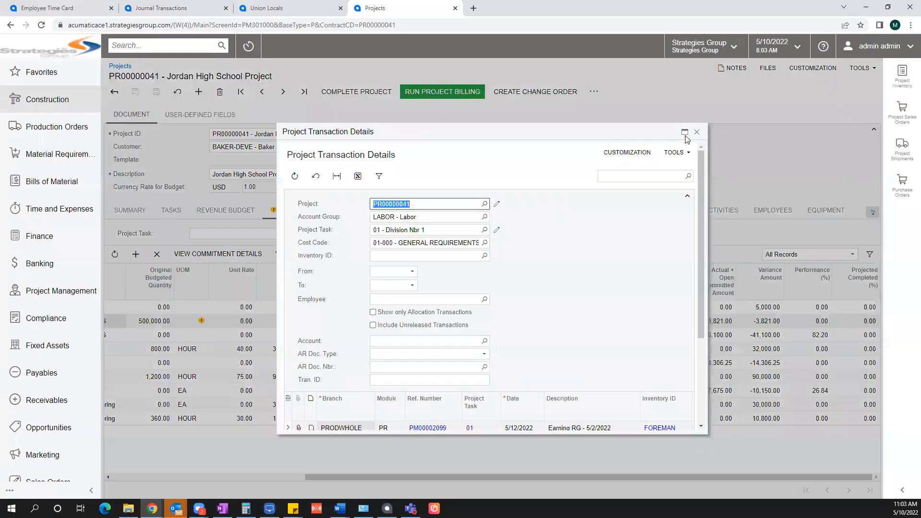
click(685, 133)
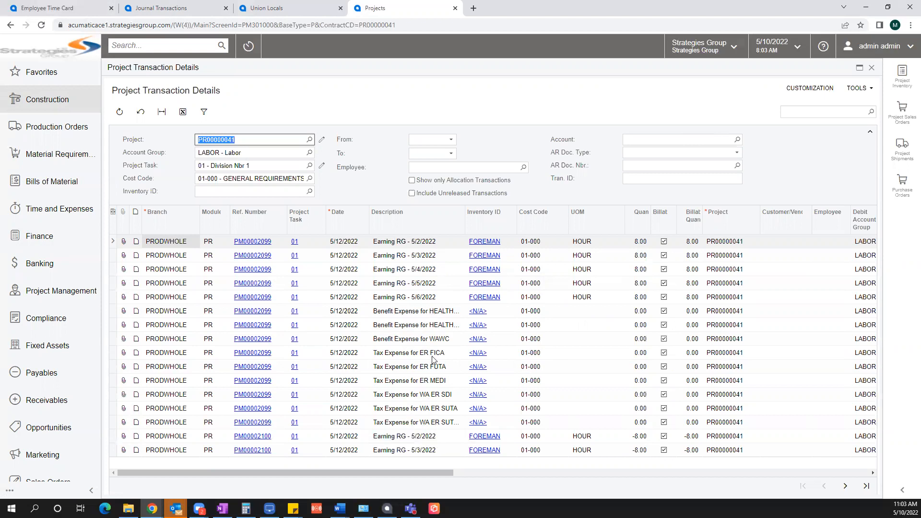
click(871, 68)
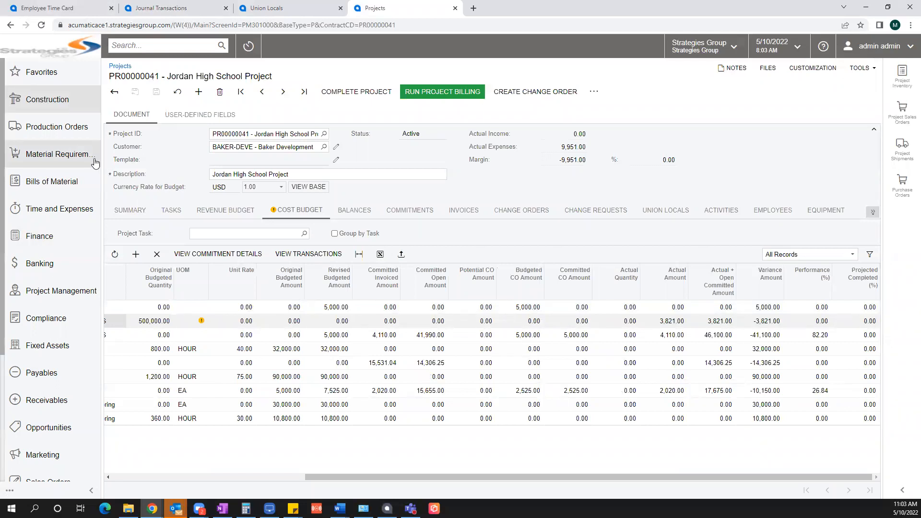
Step: Open Create Liabilities Bill and filter the liabilities to Type Benefit
scroll(63, 154, down, 5)
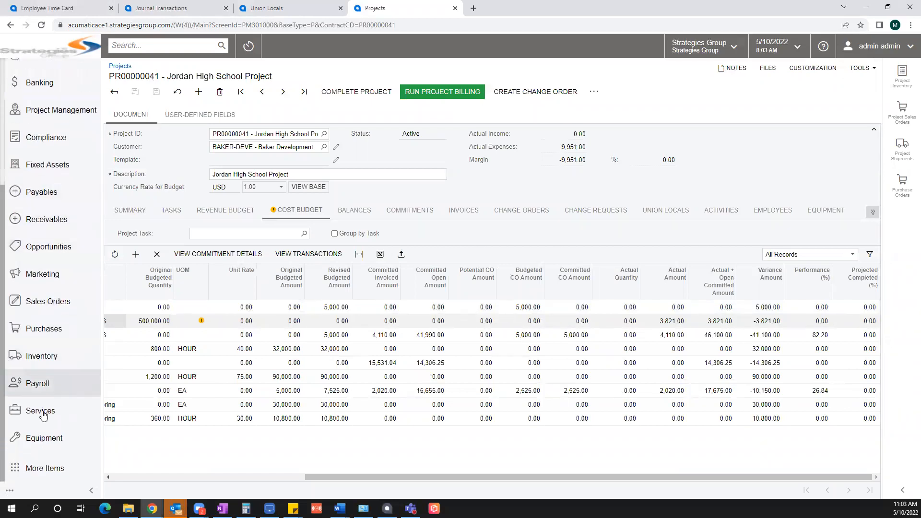
click(55, 384)
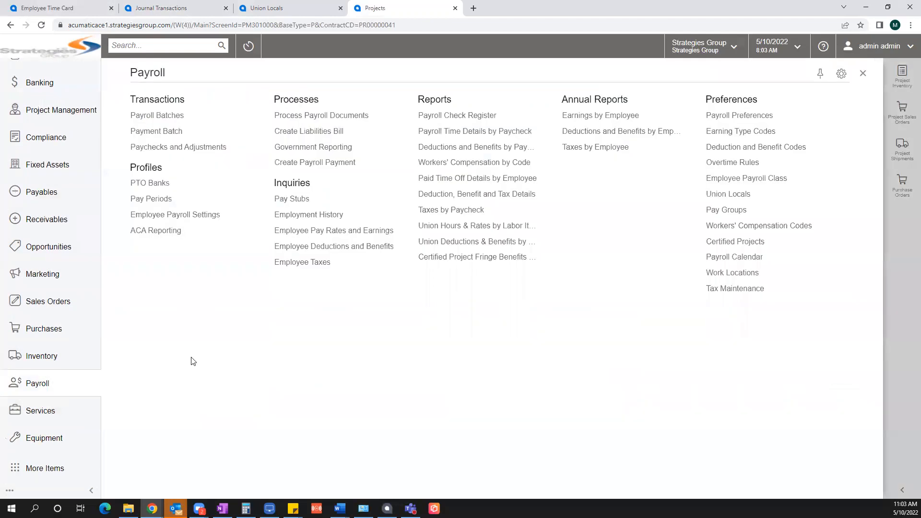
click(301, 137)
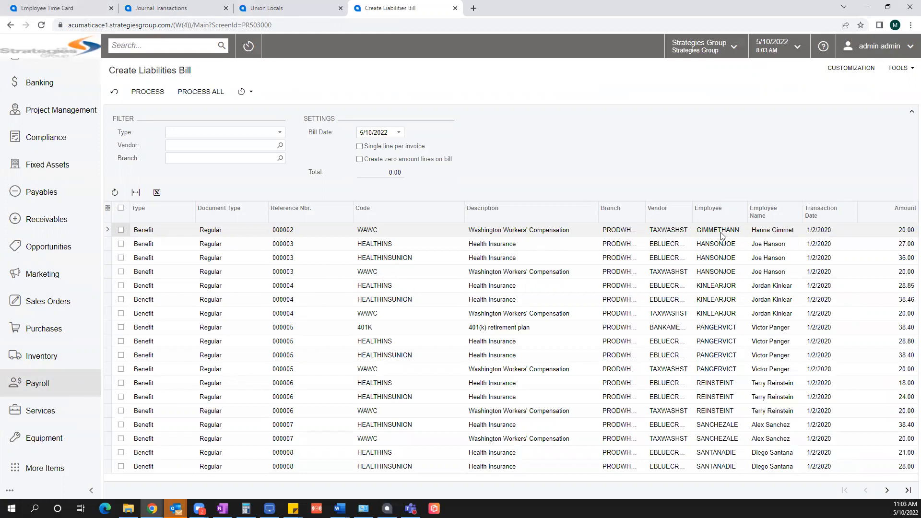
click(587, 234)
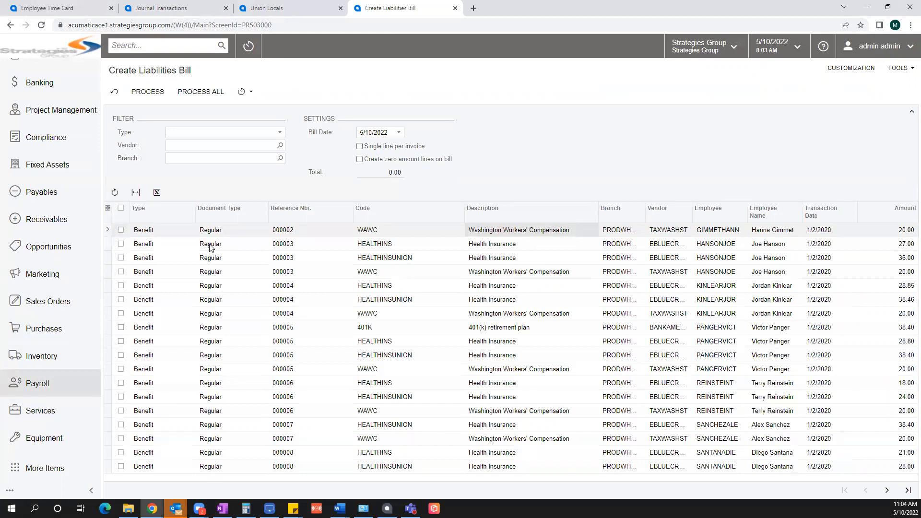
click(280, 133)
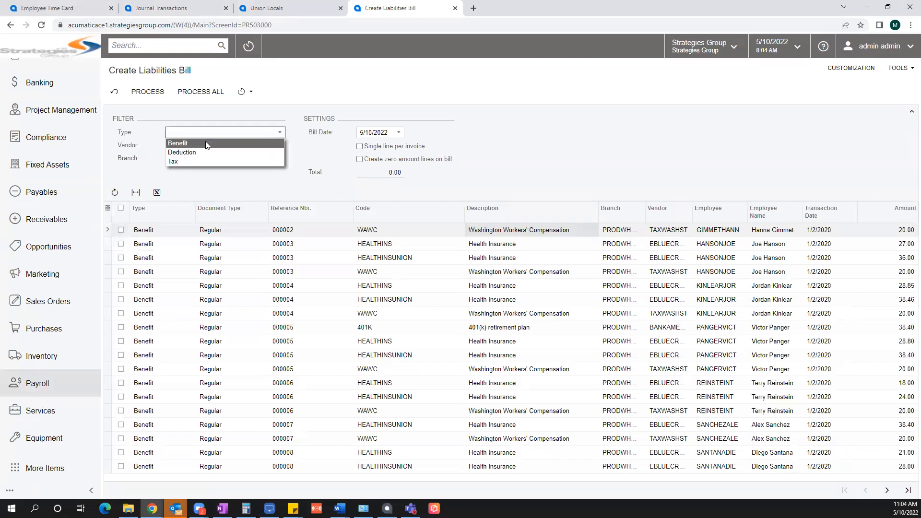
click(180, 143)
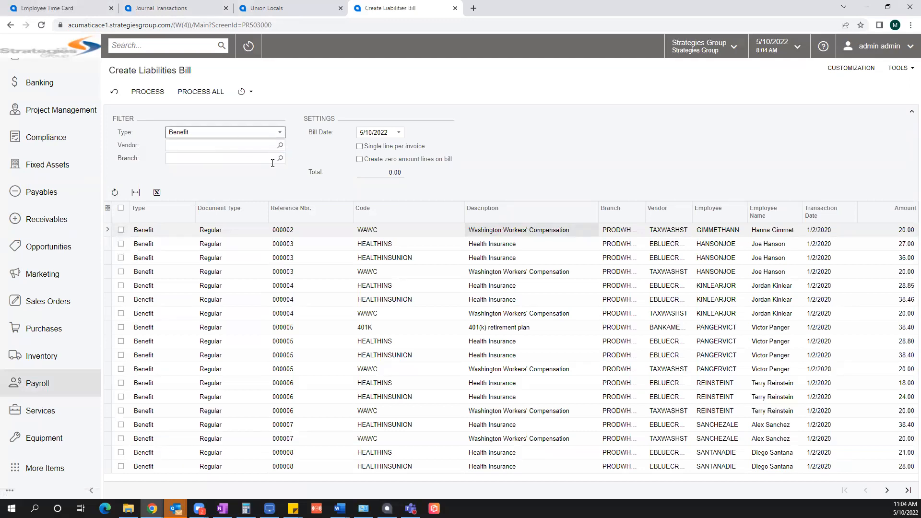
click(280, 134)
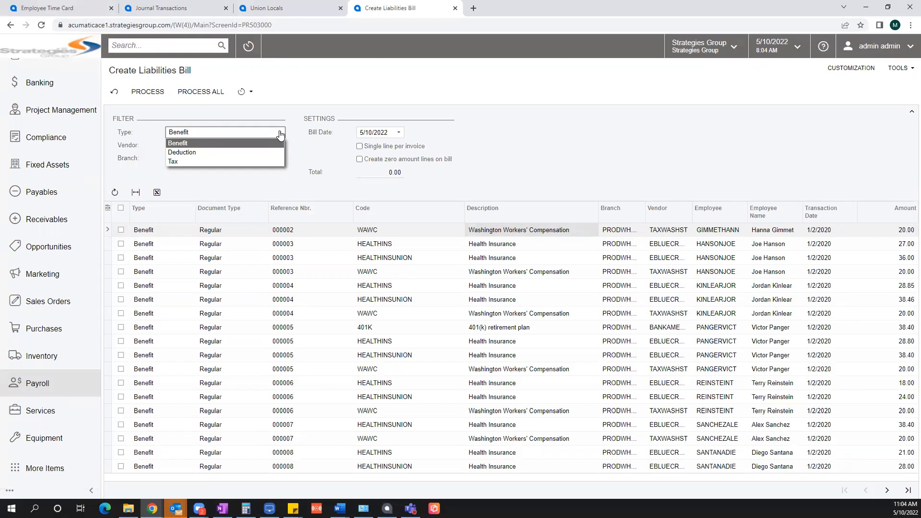
click(199, 143)
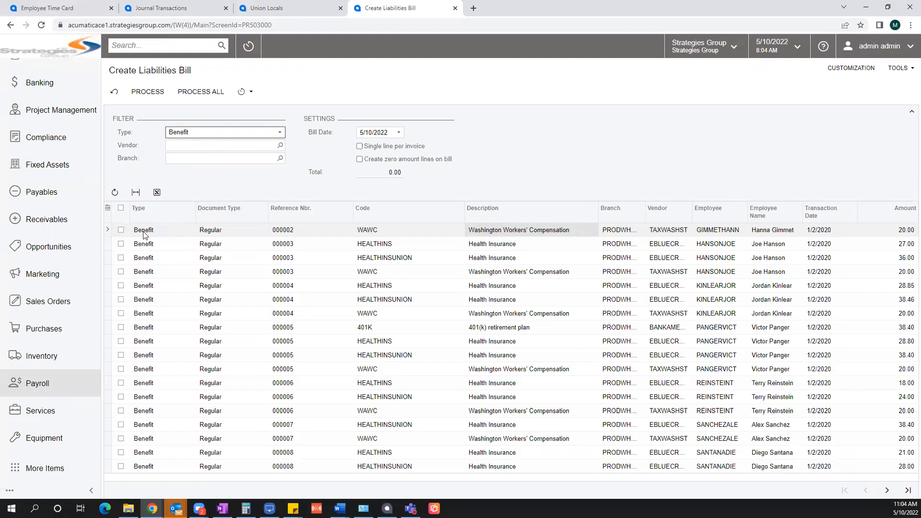
Step: Select workers' compensation lines 000002, 000003 and 000004 and create the bill
click(122, 231)
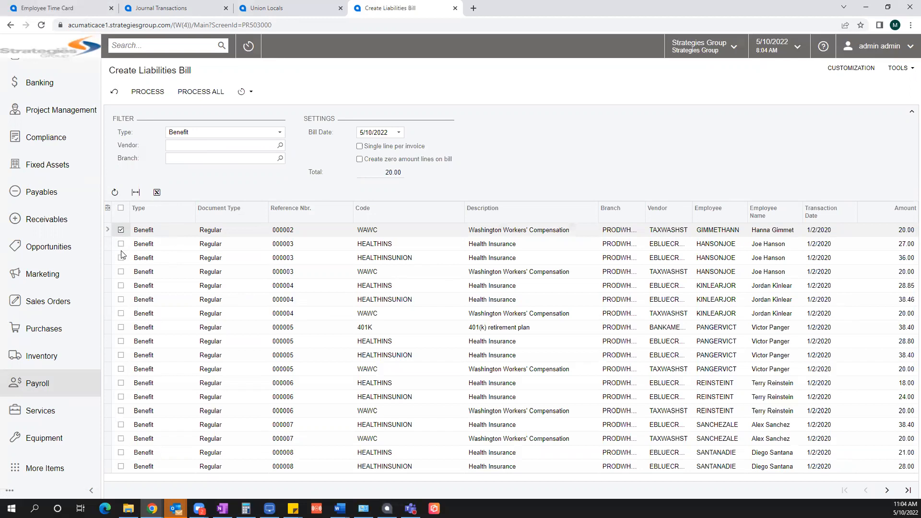
click(122, 272)
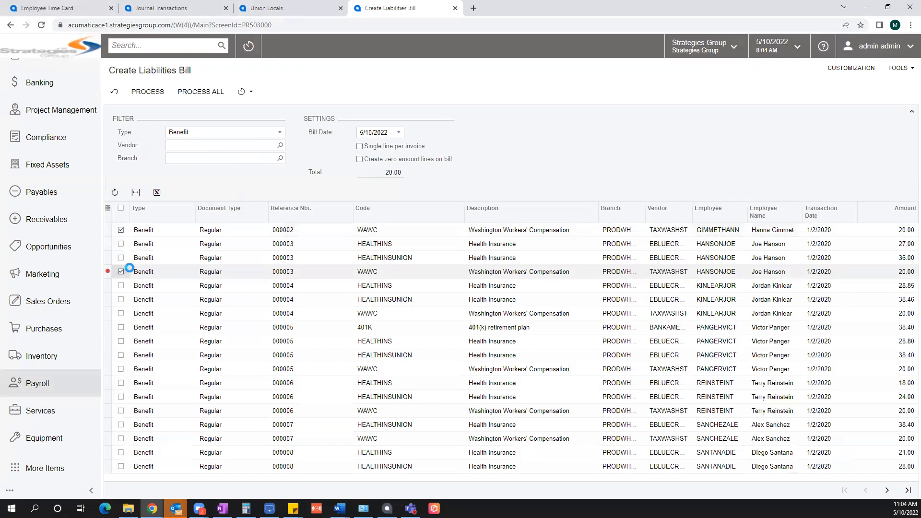
click(121, 314)
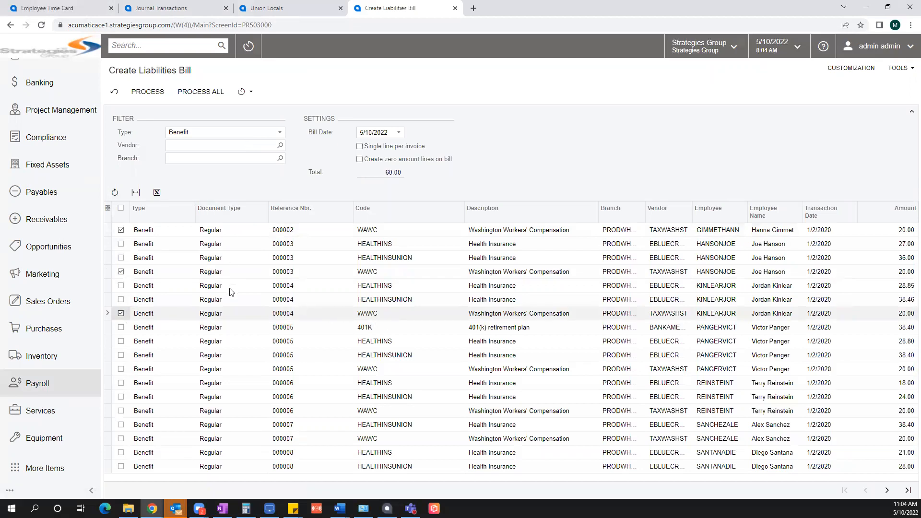
click(148, 92)
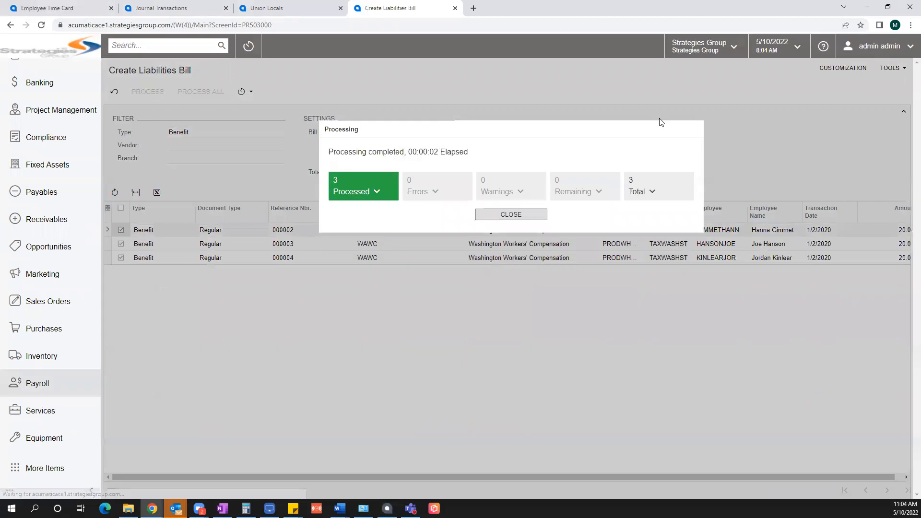
Step: Dismiss the processing results and open the Balanced 60.00 TAXWASHST bill from Payables > Bills and Adjustments
click(495, 215)
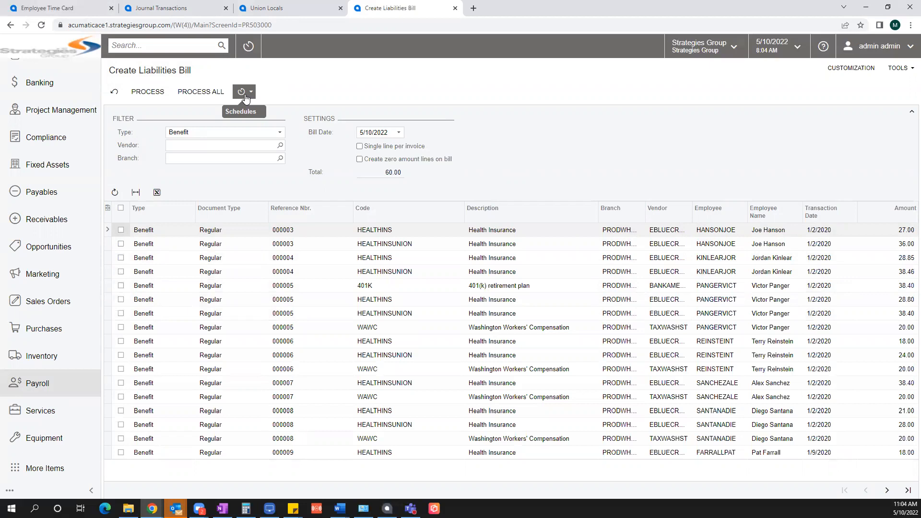
scroll(72, 312, up, 4)
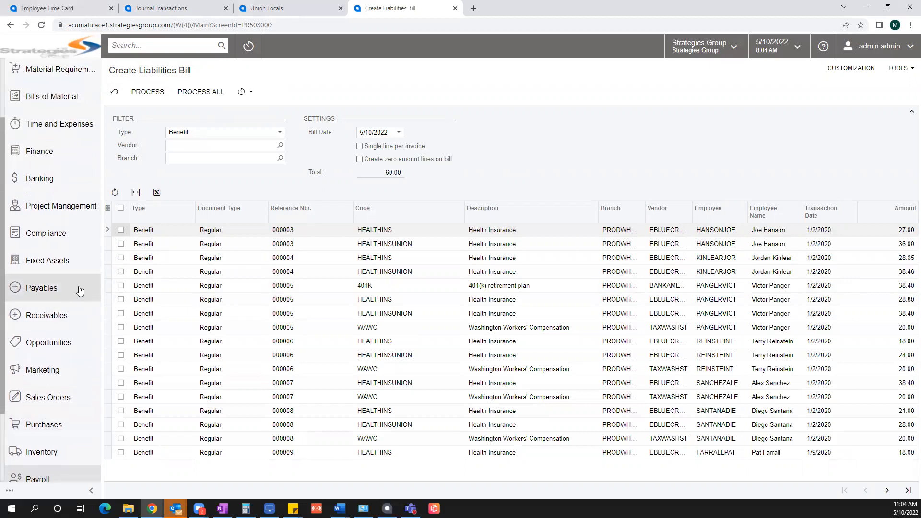
click(80, 291)
click(164, 160)
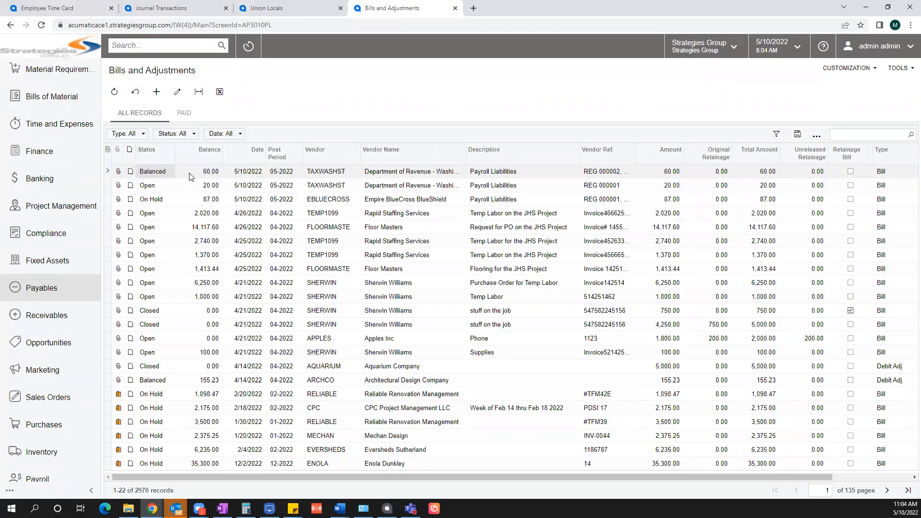
click(269, 171)
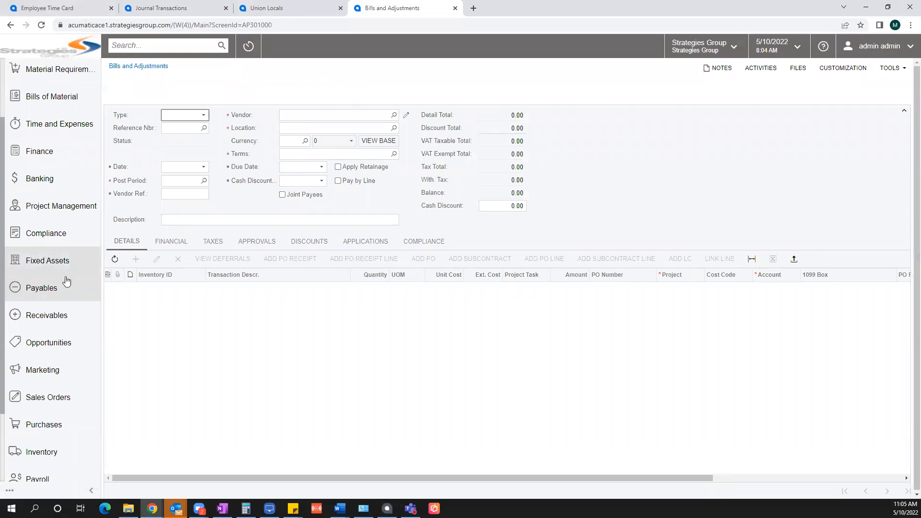
Step: Release Bill 003289, with its three 20.00 Workers' Compensation lines to account 24000
click(48, 288)
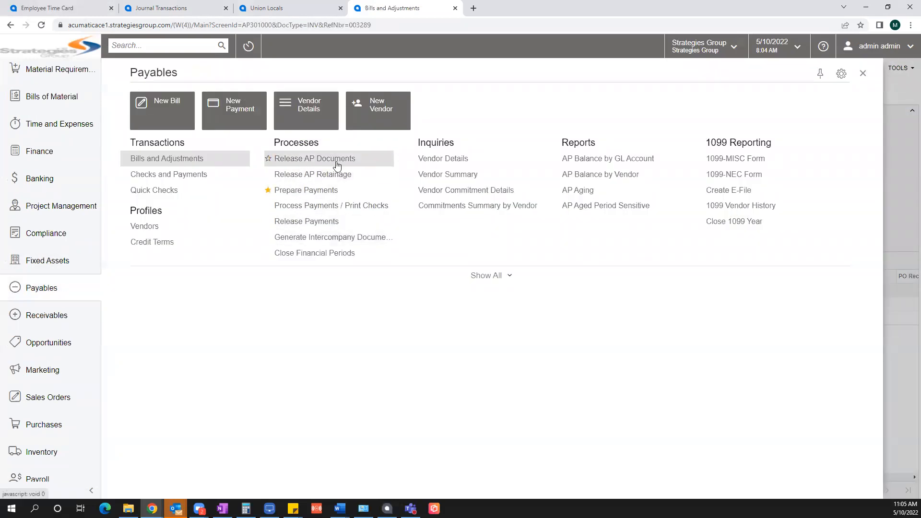
click(863, 73)
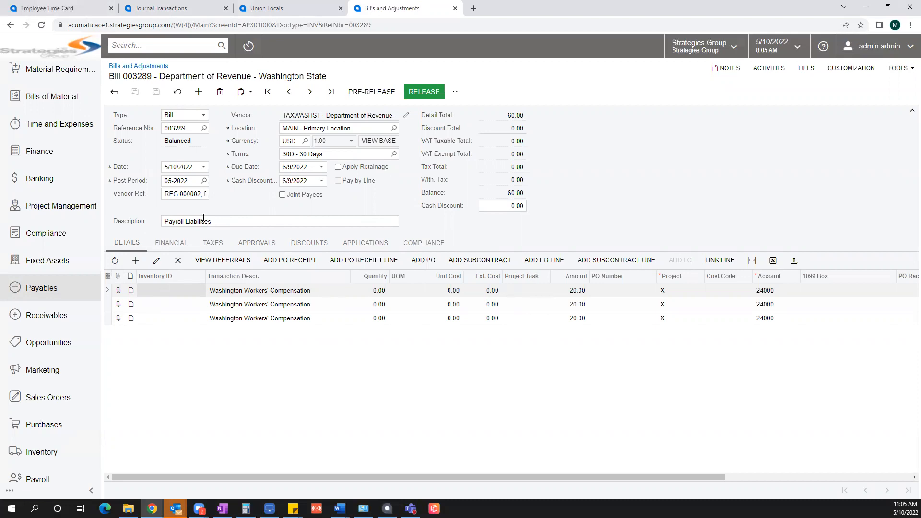
click(431, 91)
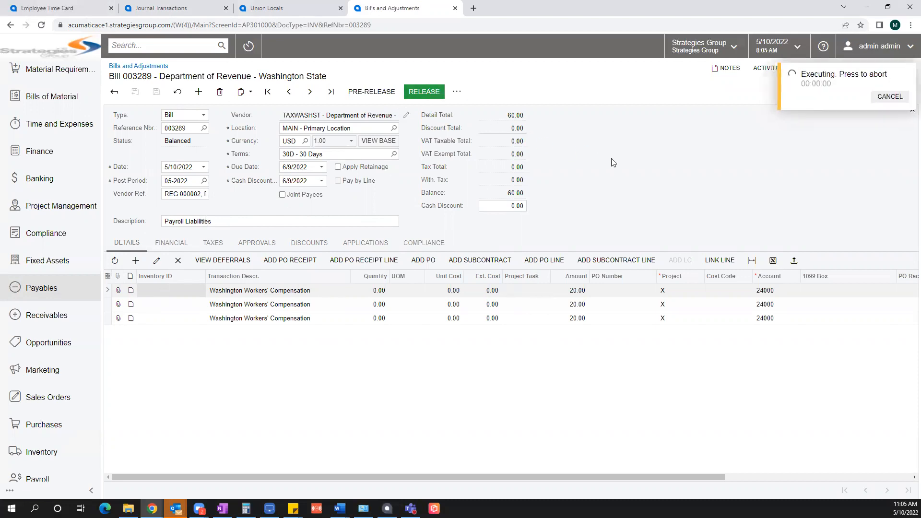